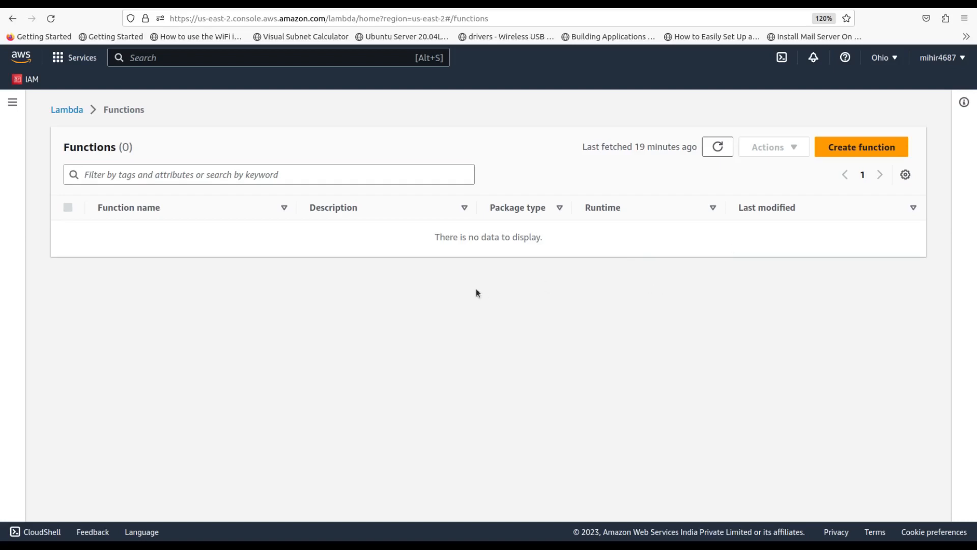
Create a Lambda function named demo-function from scratch on the Node.js 18.x runtime
{"action": "left_click", "coordinate": [847, 154]}
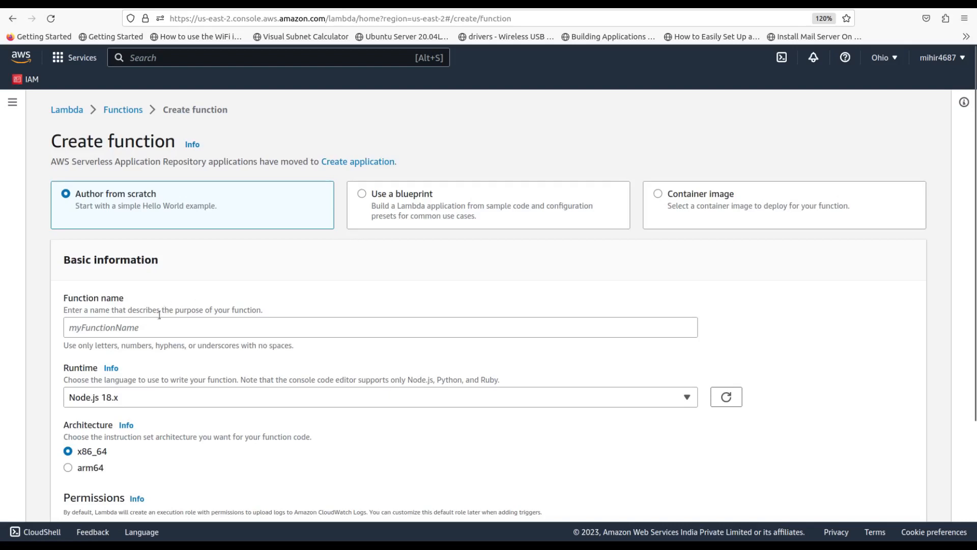
{"action": "left_click", "coordinate": [145, 327]}
{"action": "type", "text": "demo"}
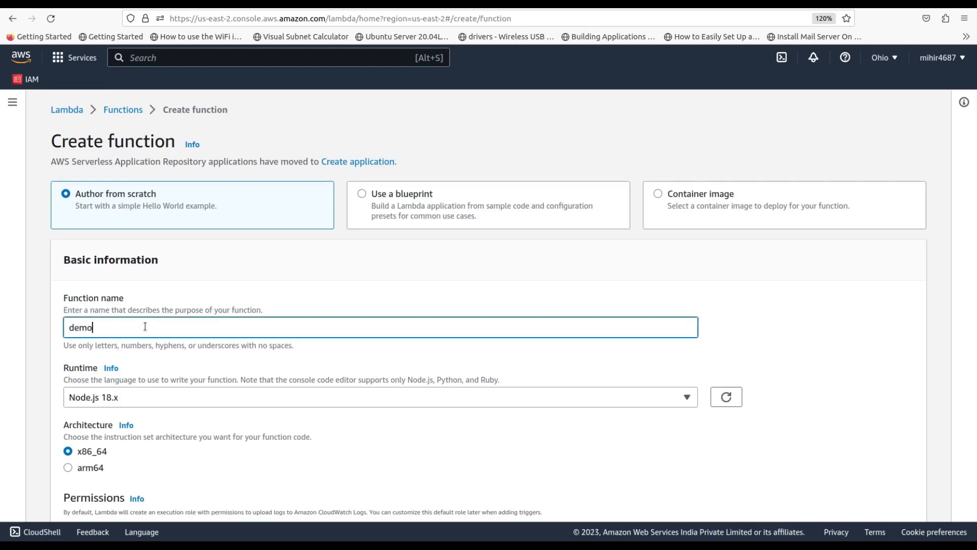
{"action": "type", "text": "-function"}
{"action": "scroll", "coordinate": [145, 327], "scroll_direction": "down", "scroll_amount": 5}
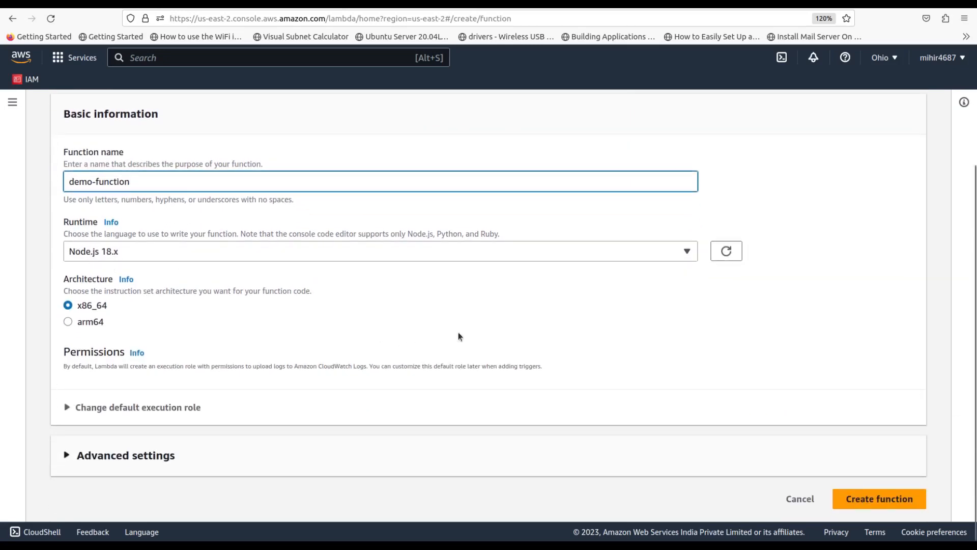
{"action": "left_click", "coordinate": [866, 500]}
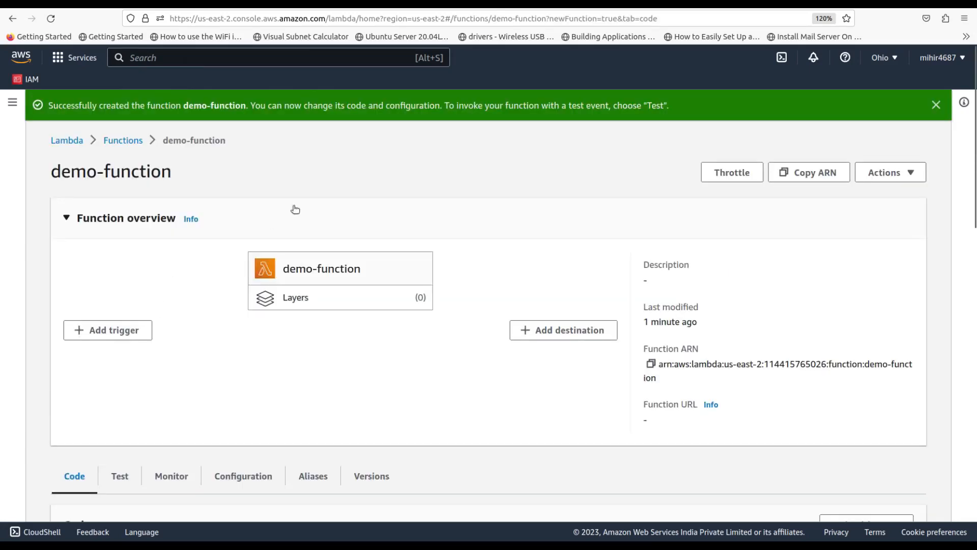
Review the index.mjs starter handler code, then show demo-function's Monitor metrics
{"action": "scroll", "coordinate": [272, 245], "scroll_direction": "down", "scroll_amount": 3}
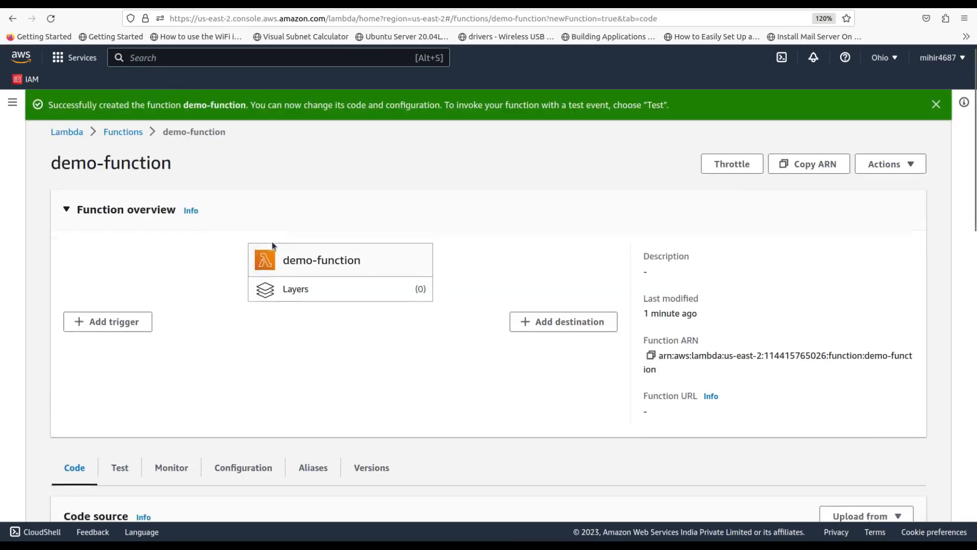
{"action": "scroll", "coordinate": [274, 245], "scroll_direction": "down", "scroll_amount": 2}
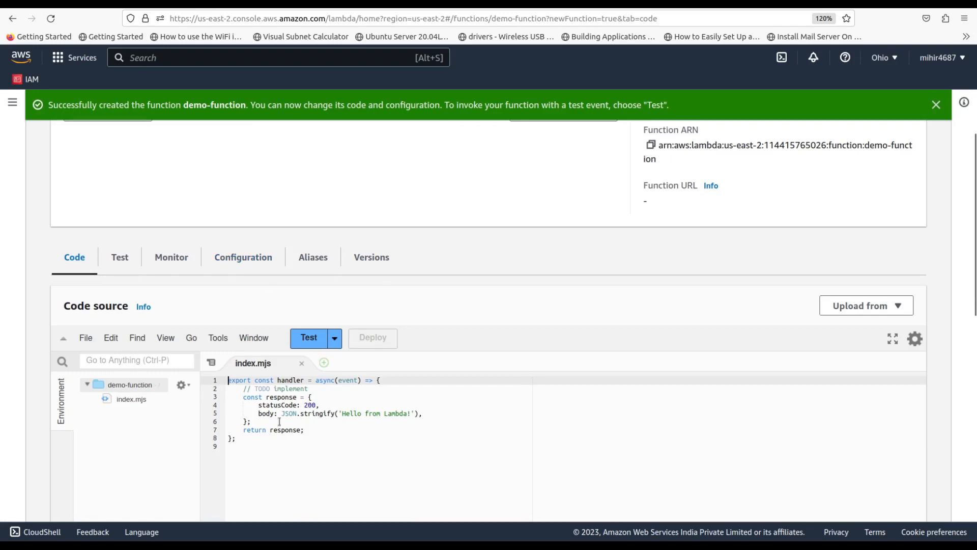
{"action": "left_click_drag", "start_coordinate": [257, 447], "coordinate": [227, 381]}
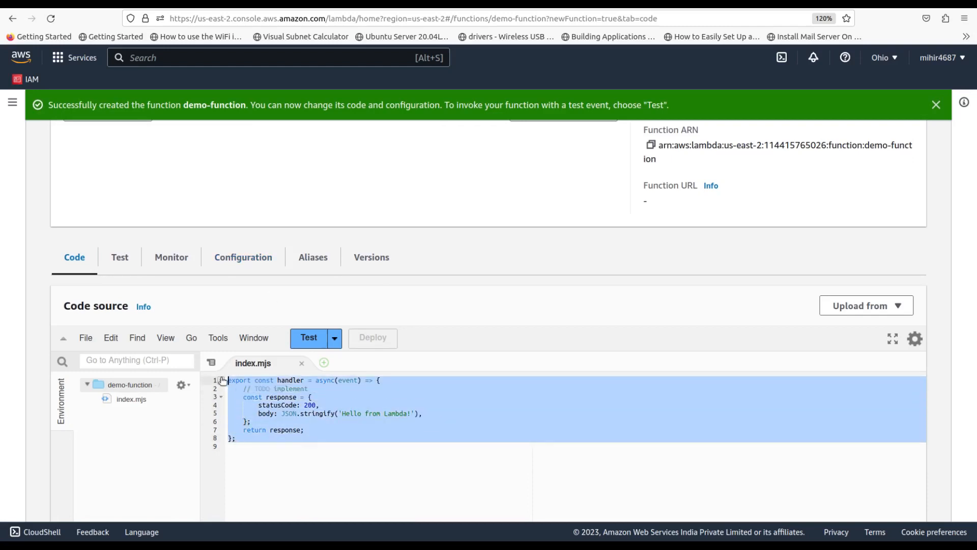
{"action": "left_click", "coordinate": [354, 413]}
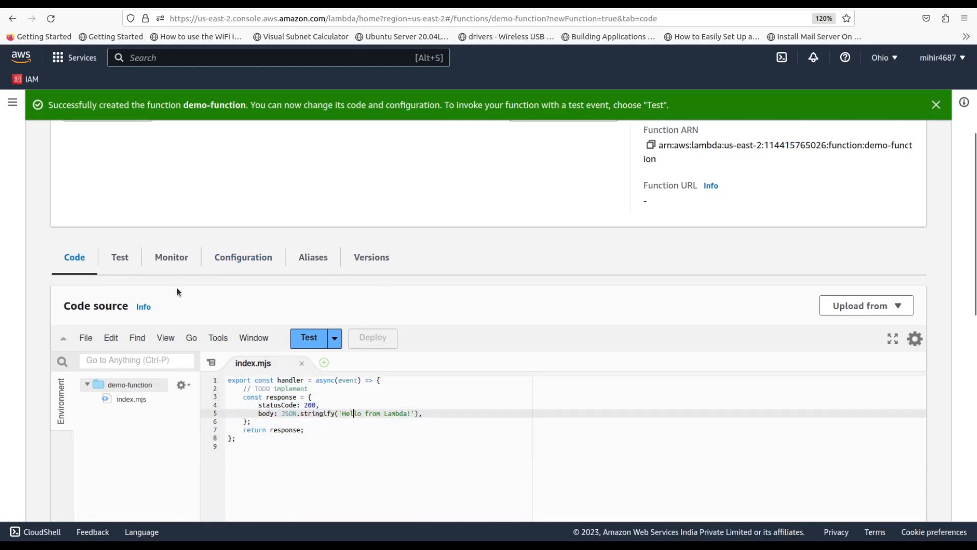
{"action": "left_click", "coordinate": [166, 262]}
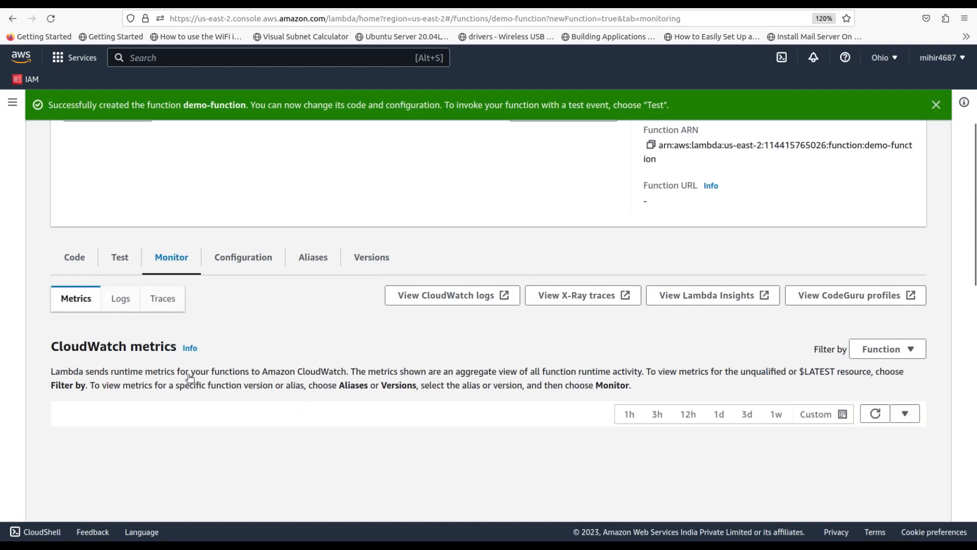
{"action": "scroll", "coordinate": [188, 375], "scroll_direction": "down", "scroll_amount": 5}
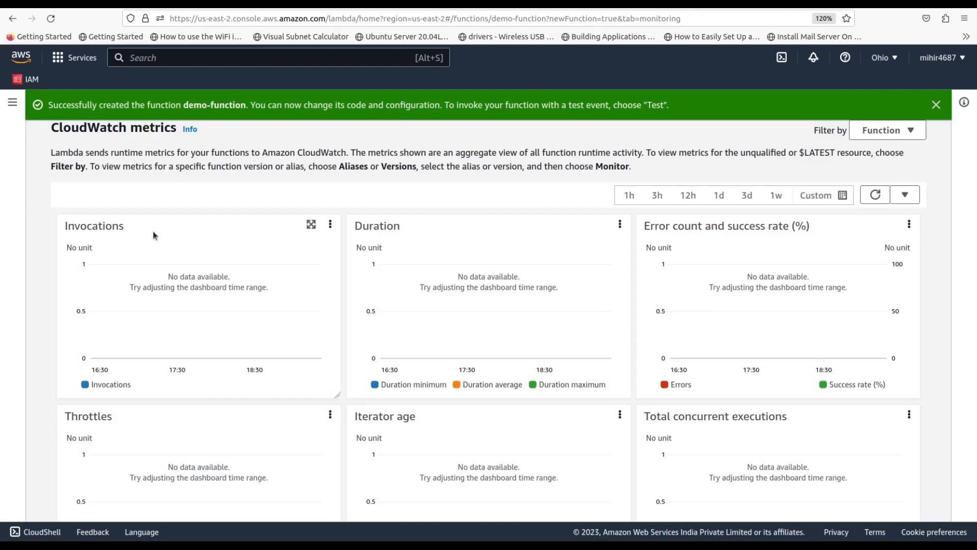
{"action": "left_click_drag", "start_coordinate": [644, 225], "coordinate": [792, 226]}
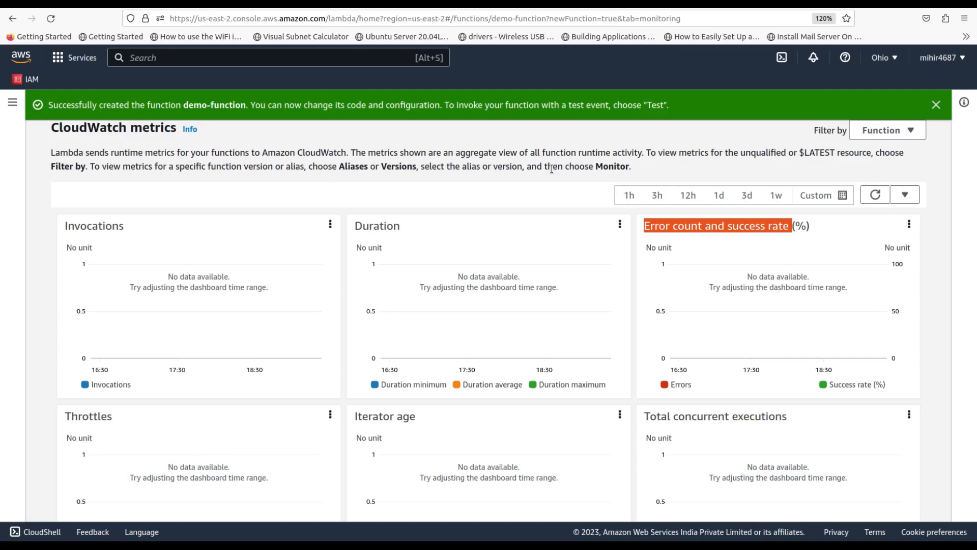
{"action": "scroll", "coordinate": [352, 222], "scroll_direction": "up", "scroll_amount": 5}
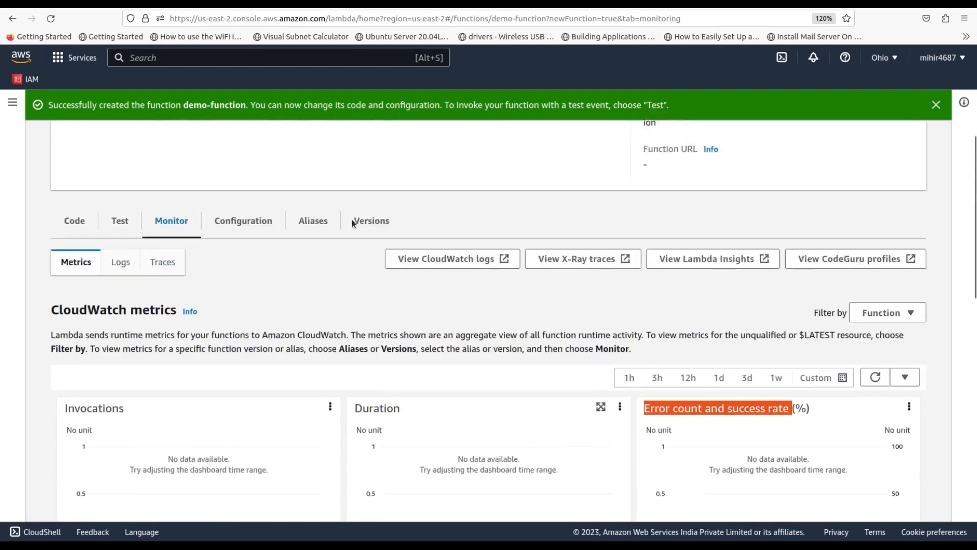
{"action": "scroll", "coordinate": [352, 219], "scroll_direction": "up", "scroll_amount": 5}
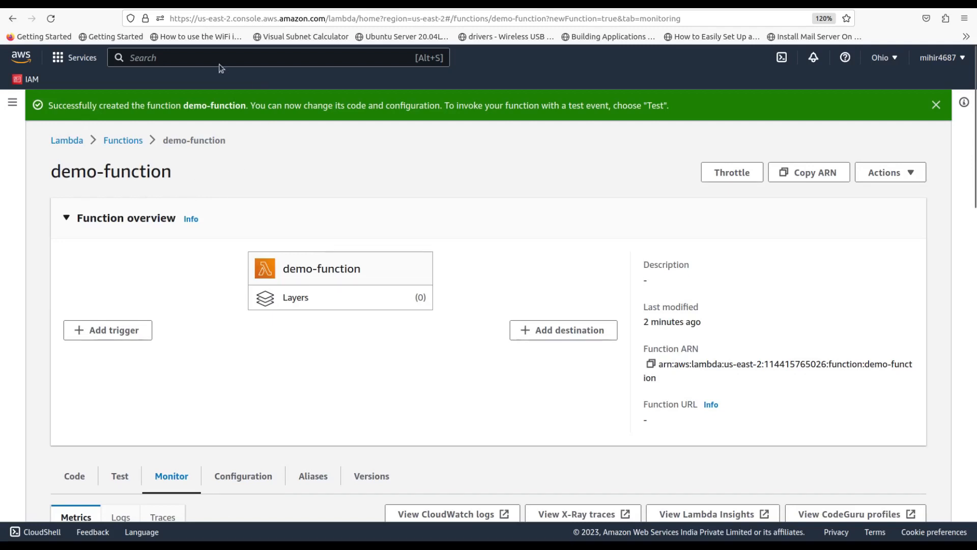
Search for sns and go to the empty Simple Notification Service Topics list
{"action": "left_click", "coordinate": [263, 61]}
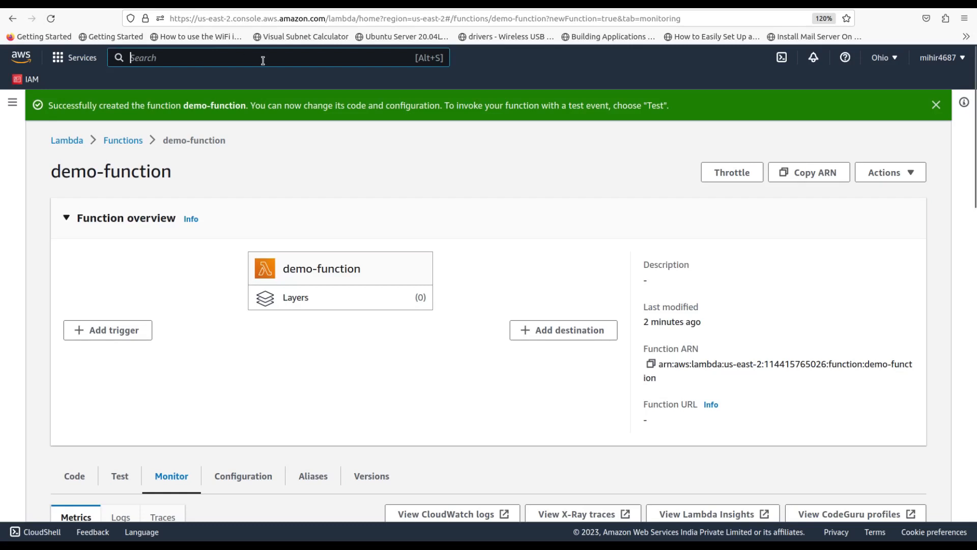
{"action": "type", "text": "sns"}
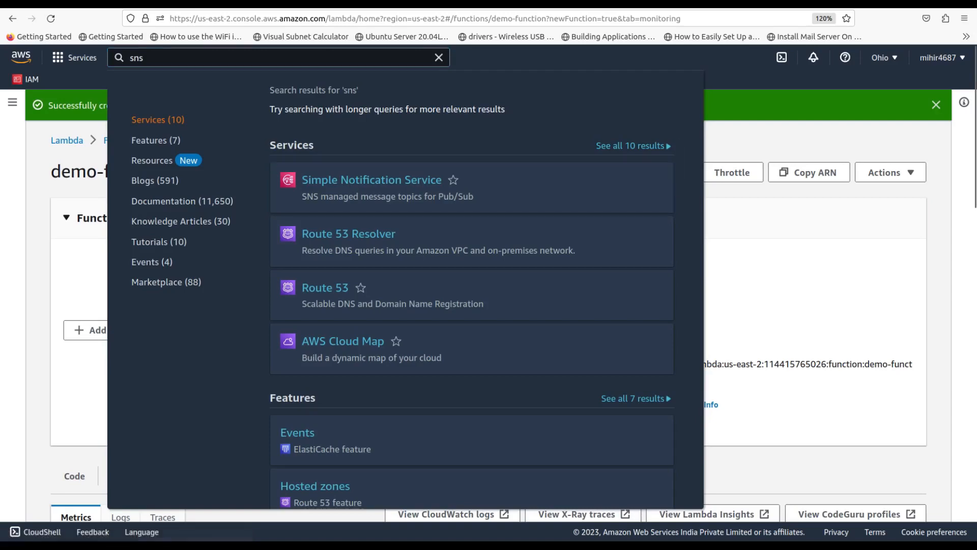
{"action": "left_click", "coordinate": [307, 5]}
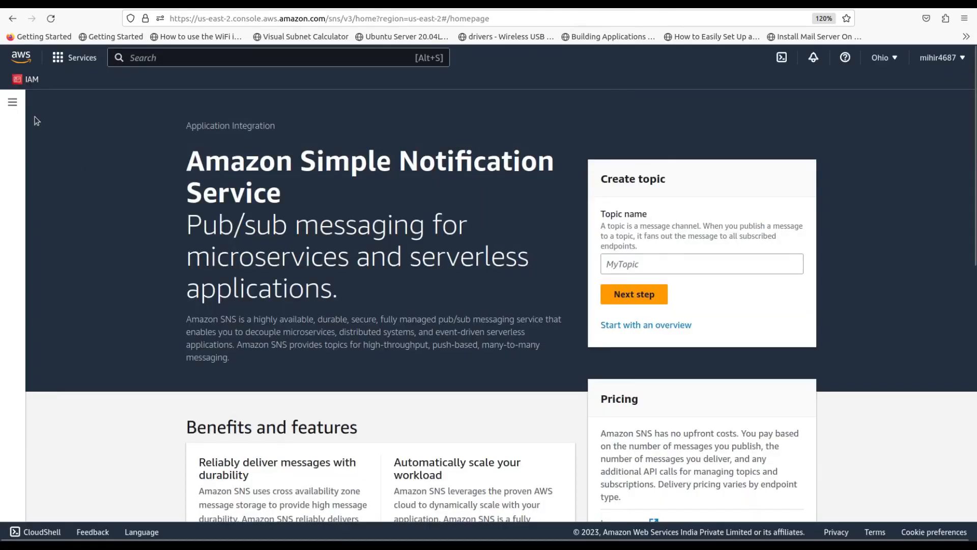
{"action": "left_click", "coordinate": [13, 104]}
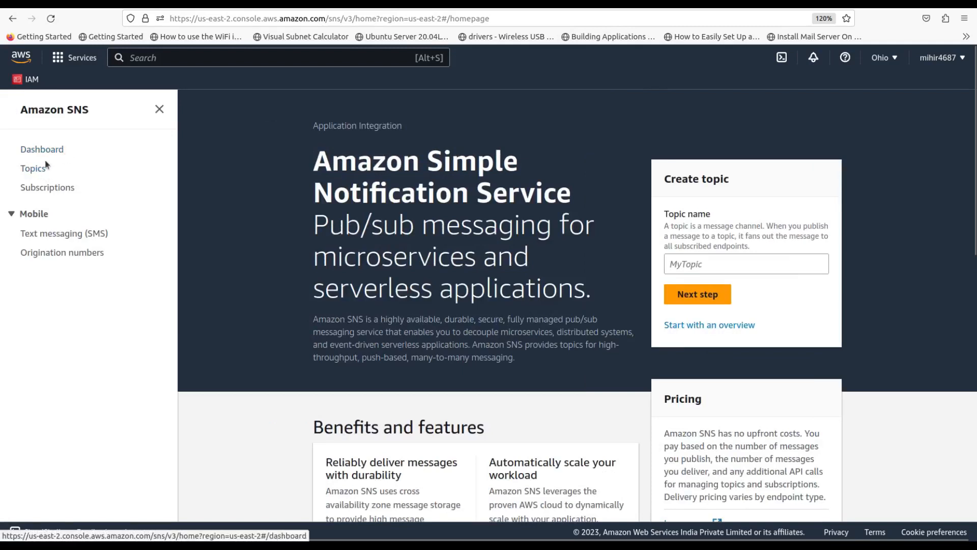
{"action": "left_click", "coordinate": [33, 169]}
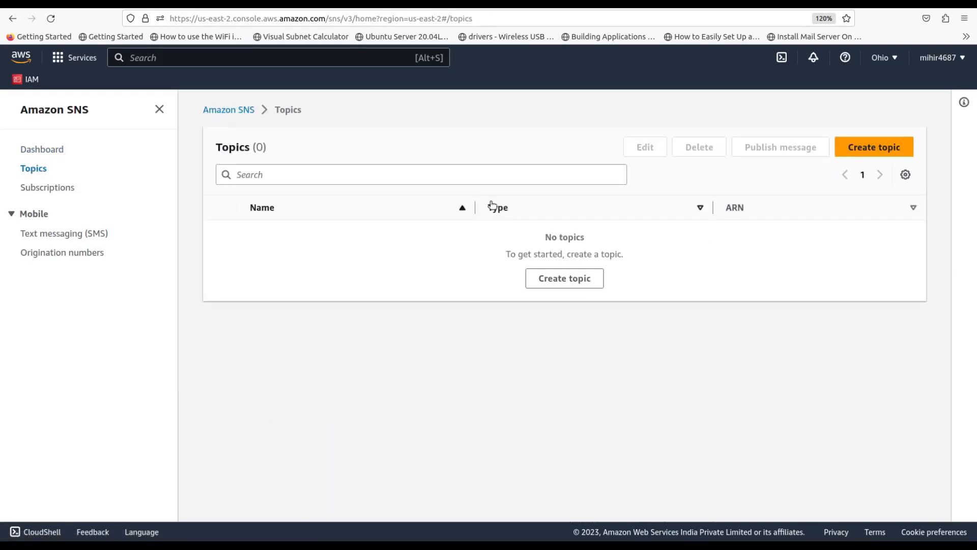
Start a new Standard SNS topic named lambda-error
{"action": "left_click", "coordinate": [595, 278]}
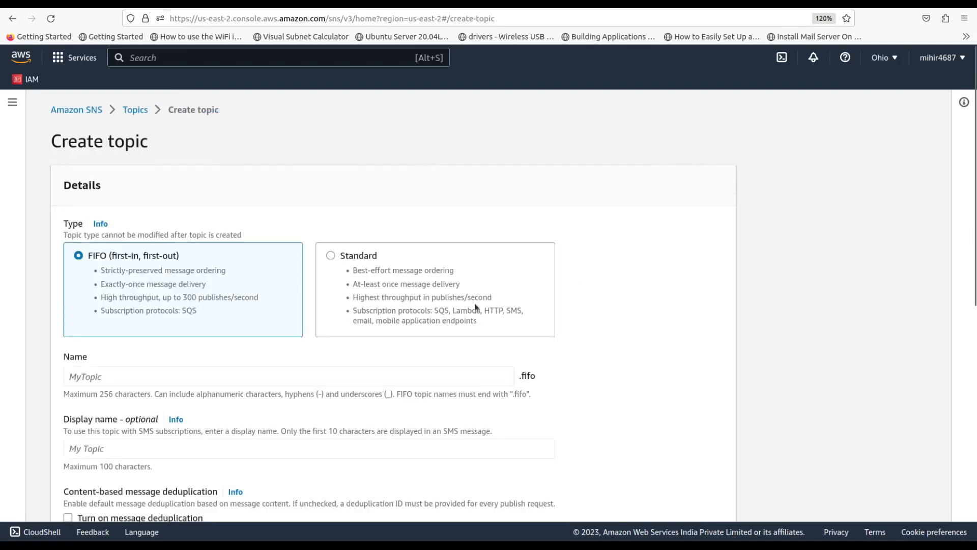
{"action": "left_click", "coordinate": [334, 254]}
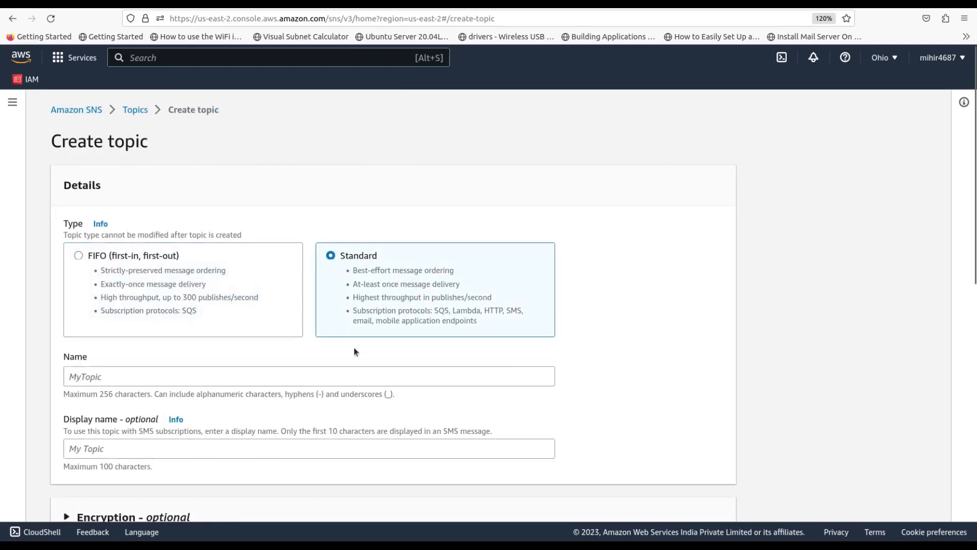
{"action": "scroll", "coordinate": [353, 348], "scroll_direction": "down", "scroll_amount": 3}
{"action": "left_click", "coordinate": [277, 236]}
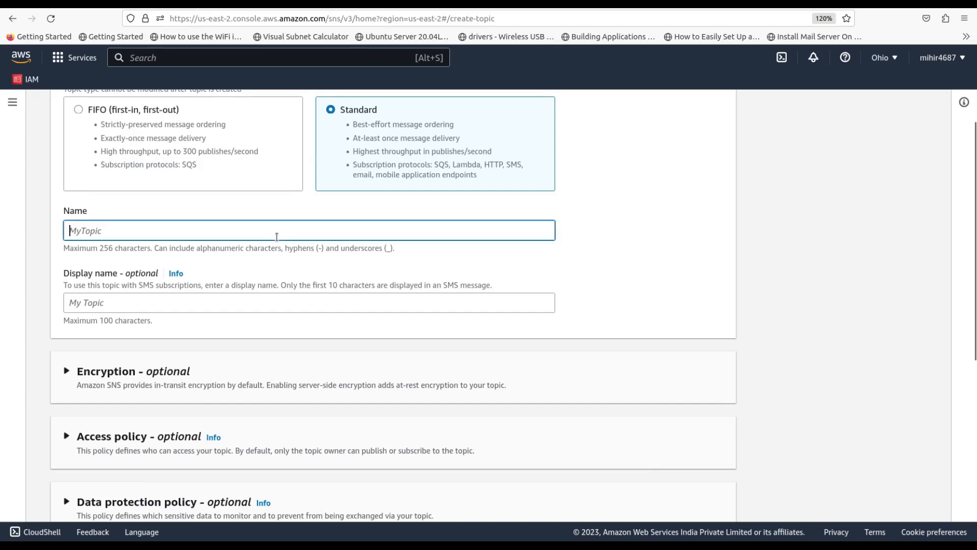
{"action": "type", "text": "lambda"}
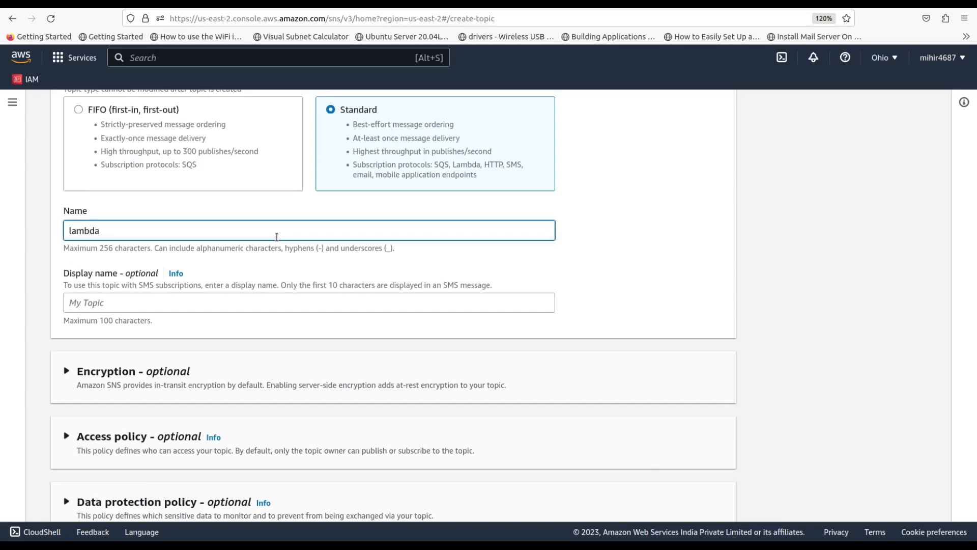
{"action": "type", "text": "-error"}
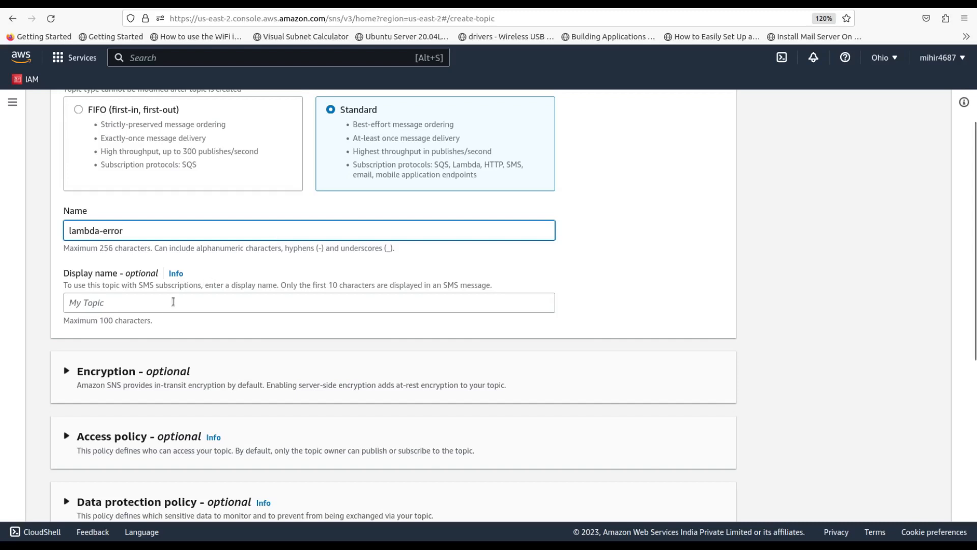
{"action": "left_click_drag", "start_coordinate": [125, 235], "coordinate": [59, 222]}
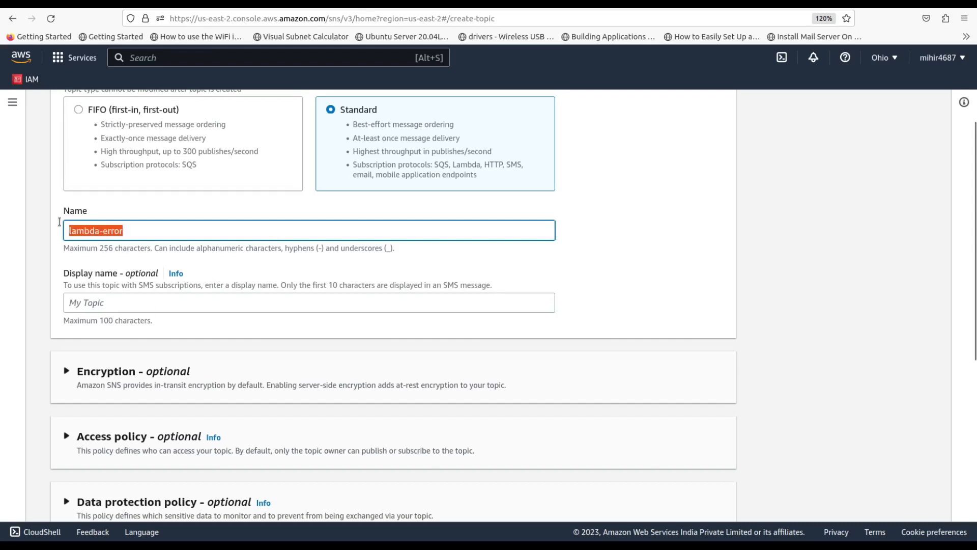
Give the topic the display name 'demo lambda error' and submit it
{"action": "left_click", "coordinate": [119, 303]}
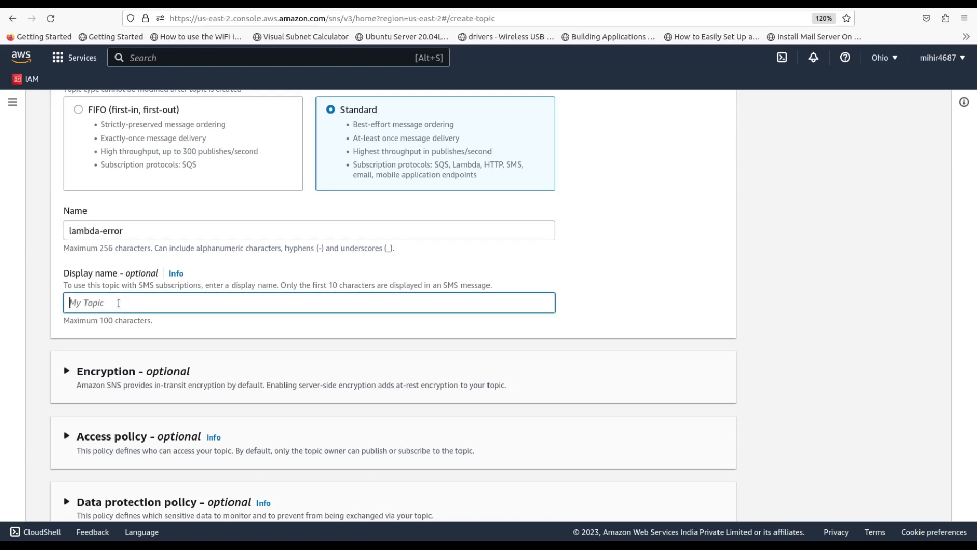
{"action": "type", "text": "demo lambda error"}
{"action": "scroll", "coordinate": [119, 302], "scroll_direction": "down", "scroll_amount": 5}
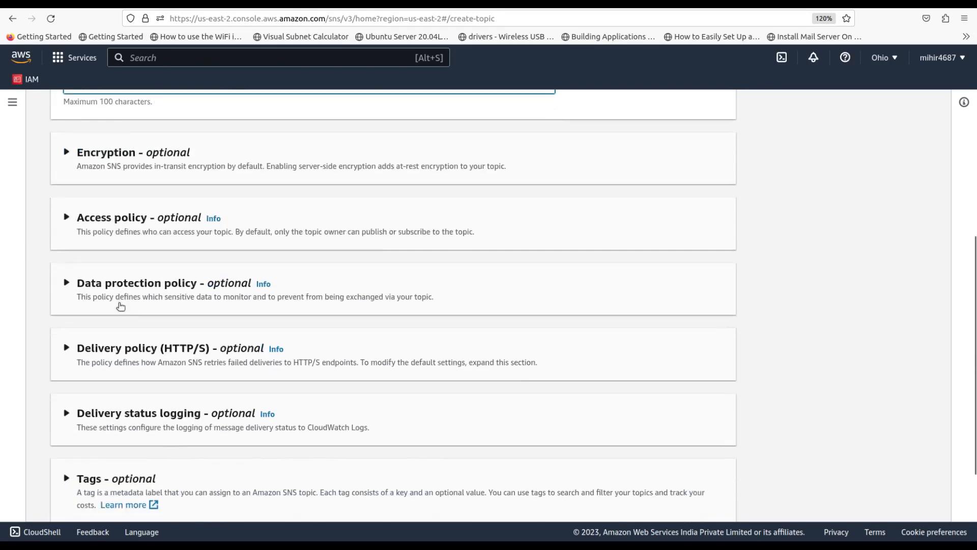
{"action": "scroll", "coordinate": [198, 353], "scroll_direction": "down", "scroll_amount": 3}
{"action": "scroll", "coordinate": [198, 354], "scroll_direction": "up", "scroll_amount": 5}
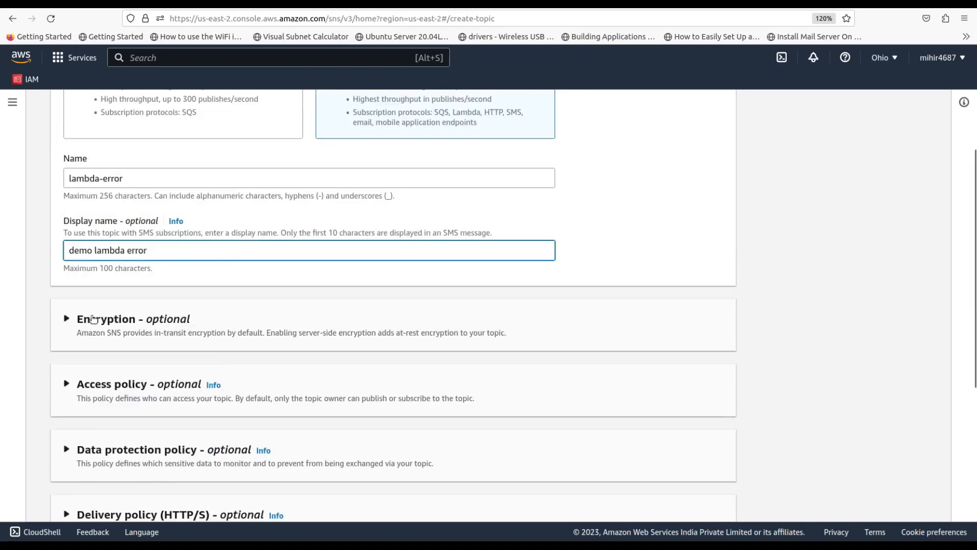
{"action": "scroll", "coordinate": [210, 330], "scroll_direction": "down", "scroll_amount": 5}
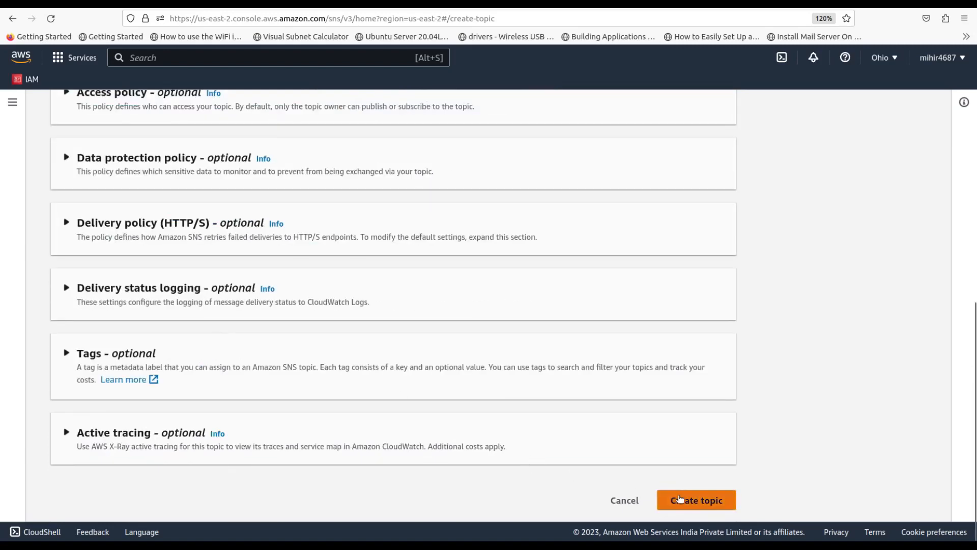
{"action": "left_click", "coordinate": [690, 500]}
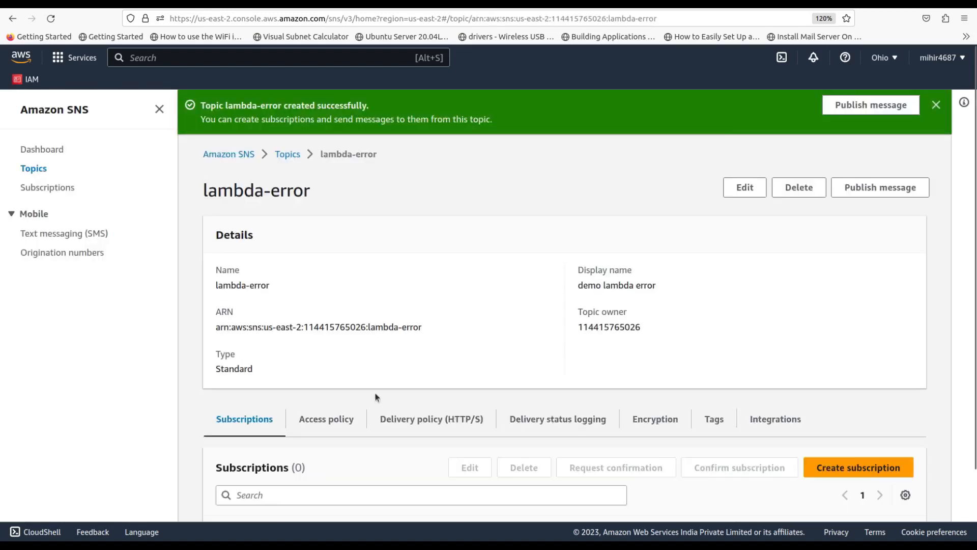
{"action": "scroll", "coordinate": [462, 325], "scroll_direction": "down", "scroll_amount": 2}
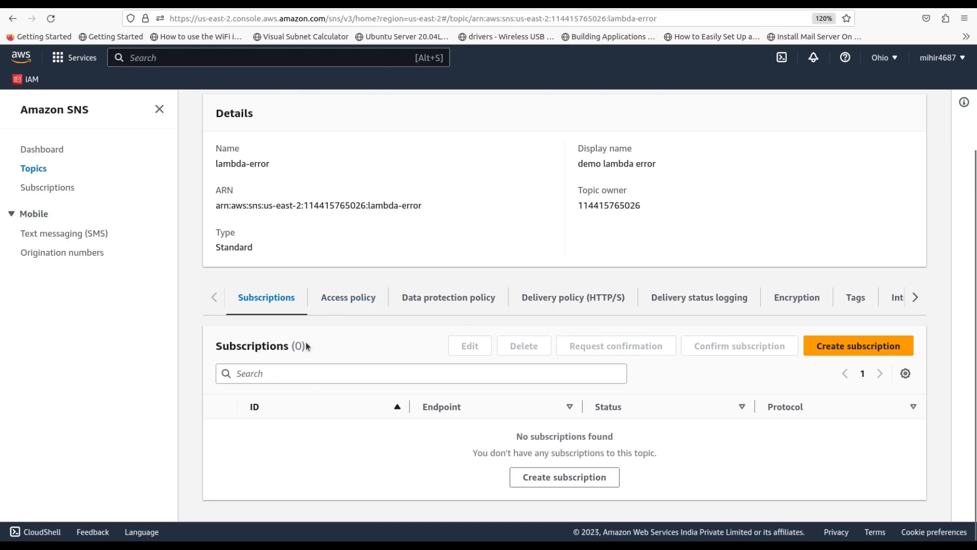
{"action": "double_click", "coordinate": [269, 345]}
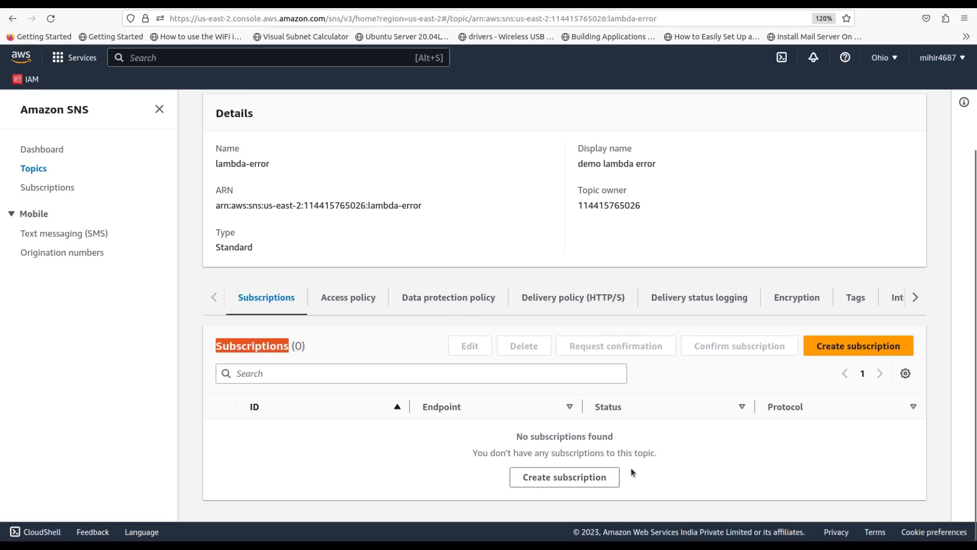
{"action": "left_click", "coordinate": [555, 477]}
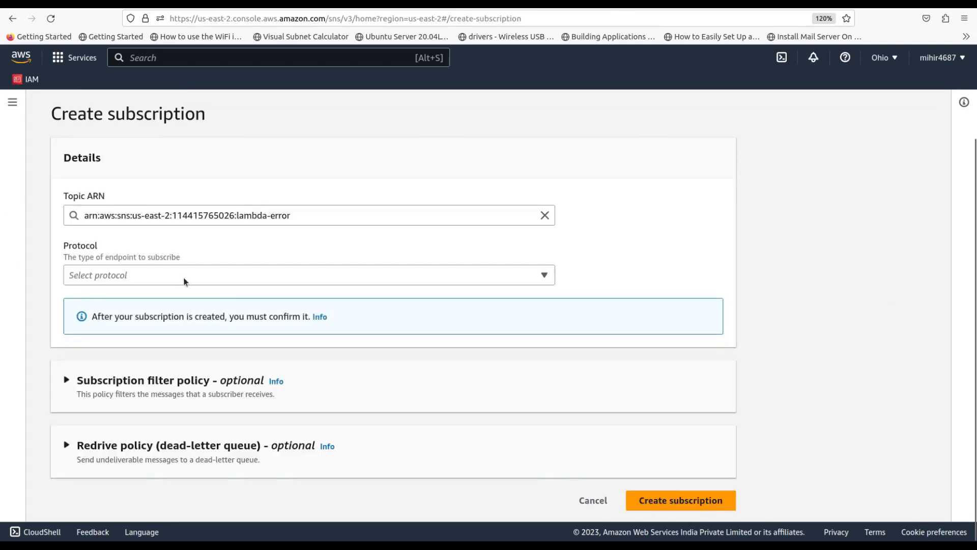
Choose the Email protocol and enter the Mailinator inbox address as the endpoint
{"action": "left_click", "coordinate": [168, 275]}
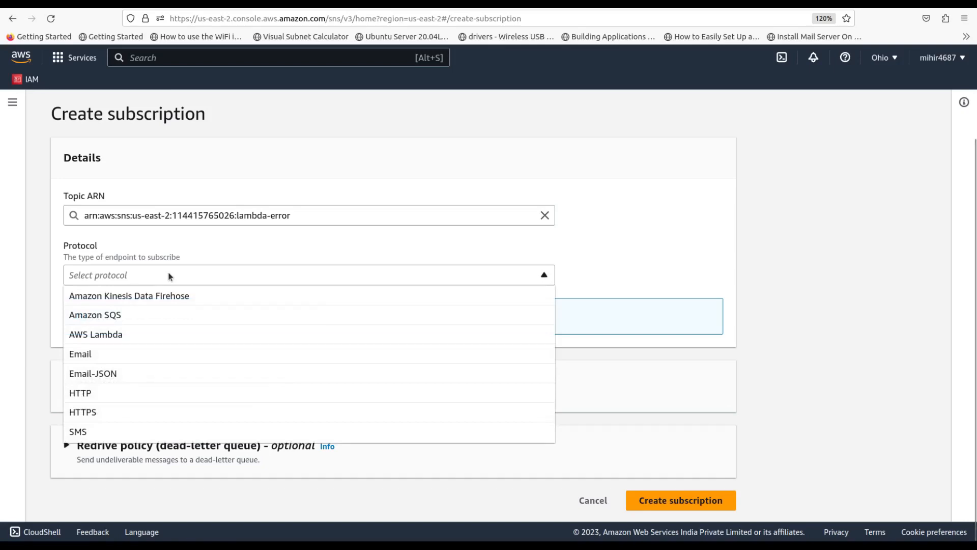
{"action": "left_click", "coordinate": [103, 352]}
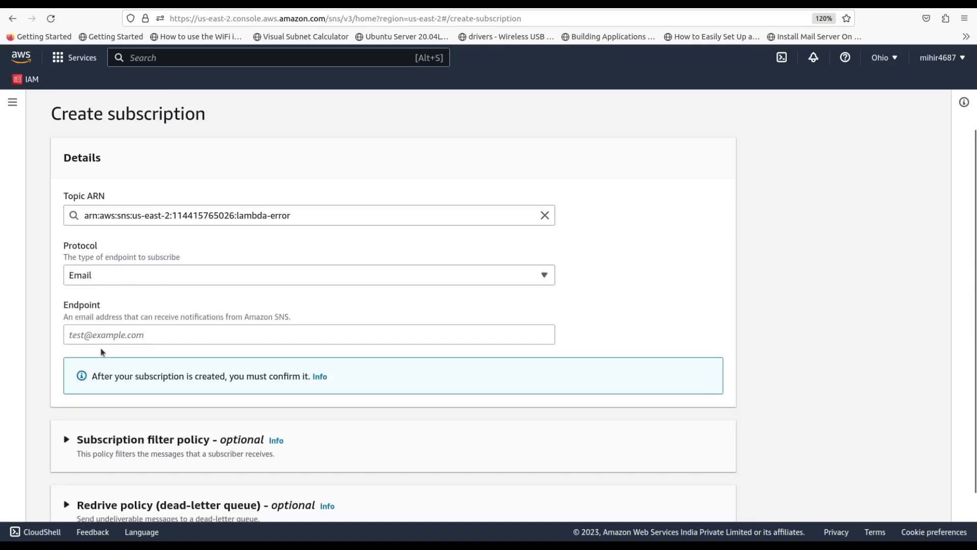
{"action": "left_click", "coordinate": [145, 337]}
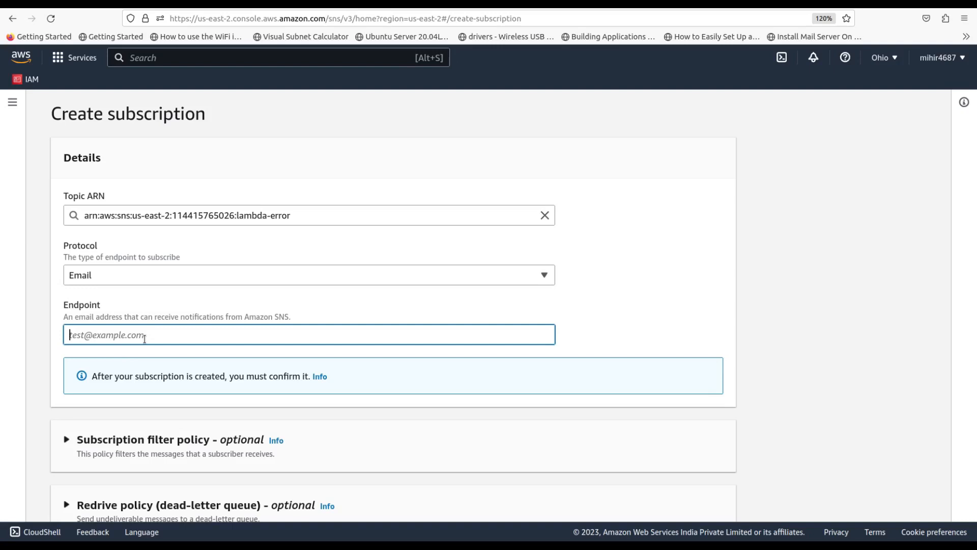
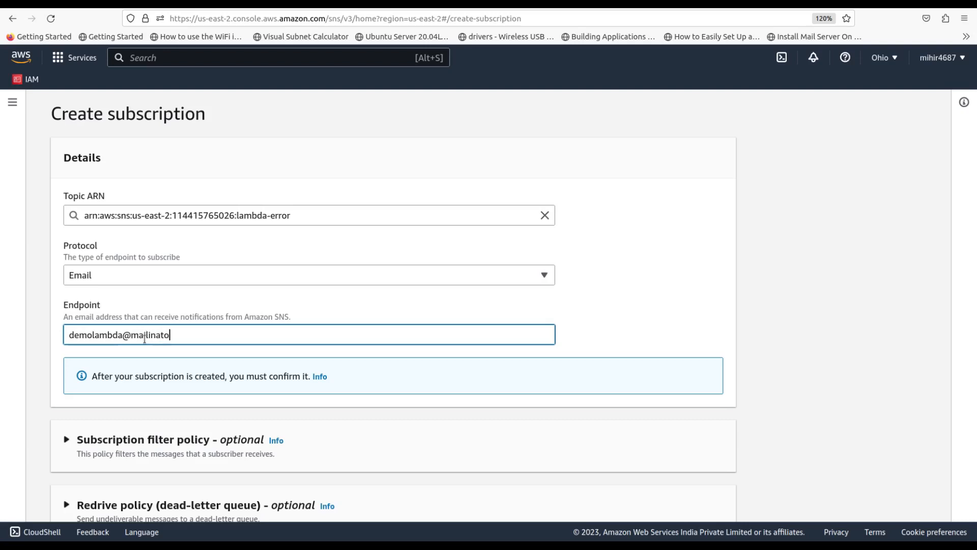
{"action": "double_click", "coordinate": [141, 340]}
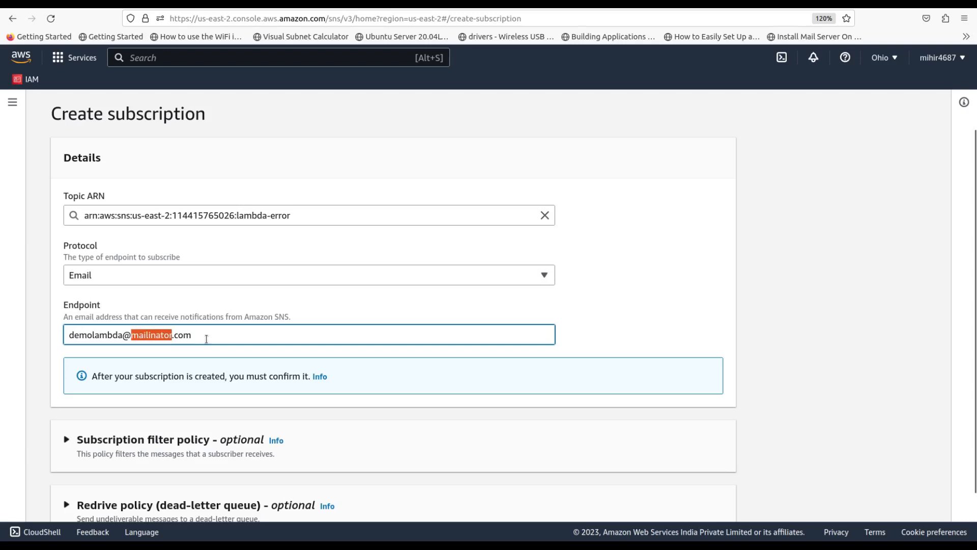
{"action": "double_click", "coordinate": [88, 334]}
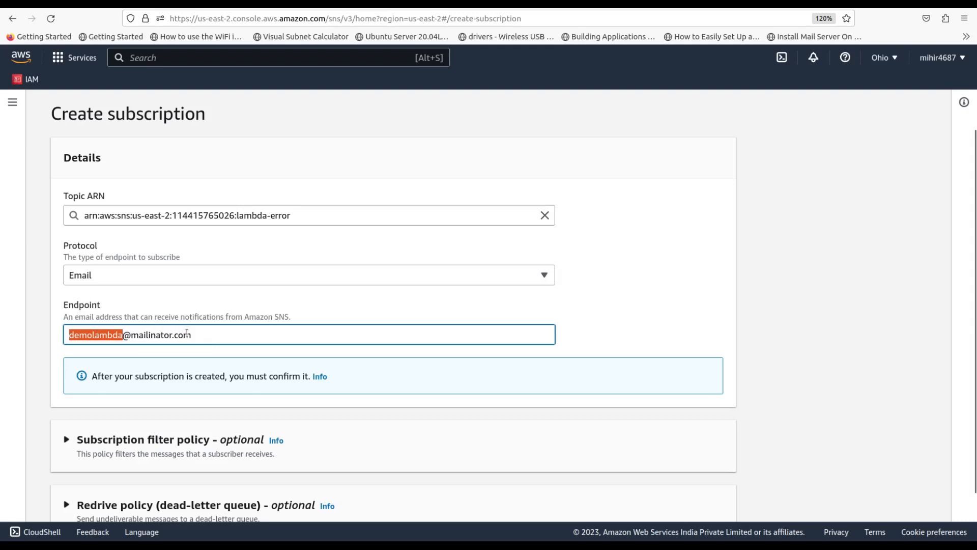
{"action": "left_click_drag", "start_coordinate": [202, 338], "coordinate": [66, 337]}
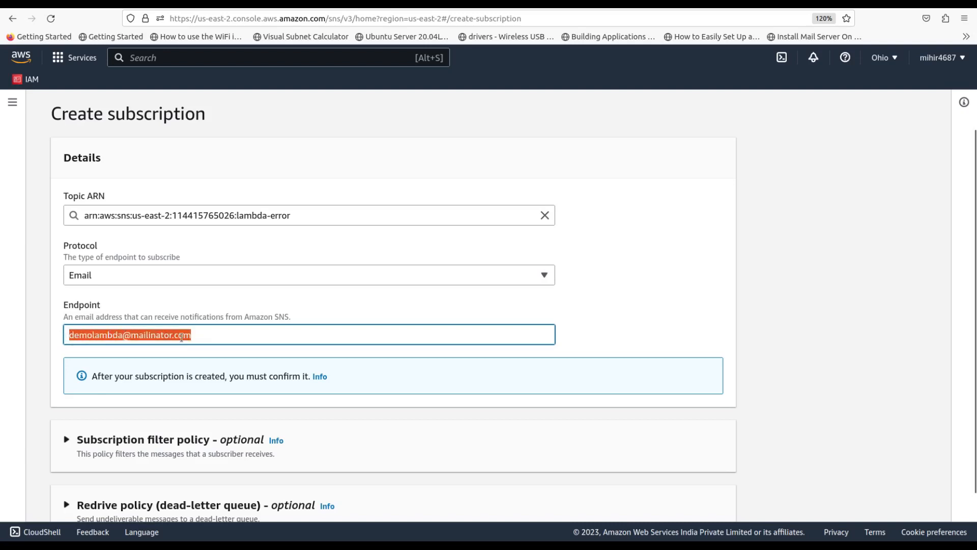
{"action": "scroll", "coordinate": [182, 337], "scroll_direction": "down", "scroll_amount": 2}
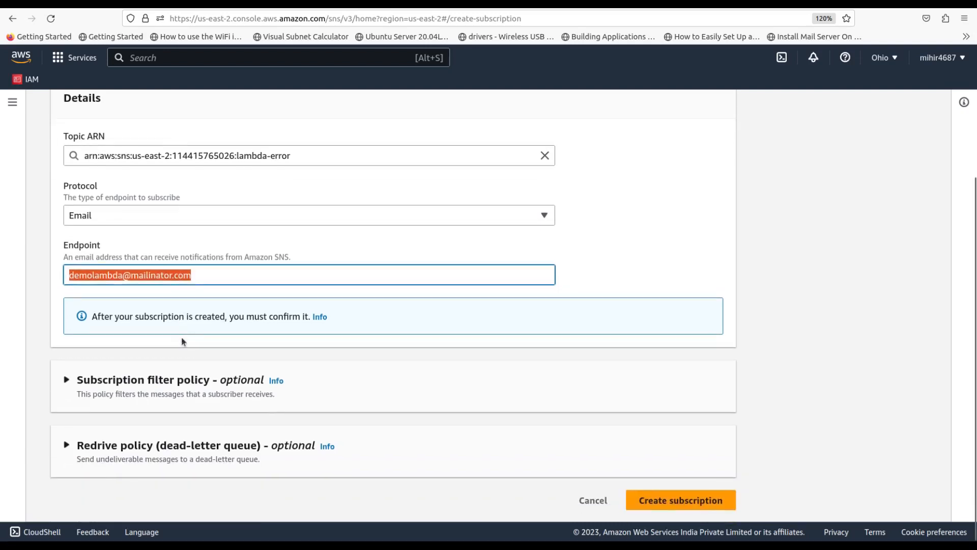
Create the email subscription and check its status reads Pending confirmation
{"action": "left_click", "coordinate": [656, 500]}
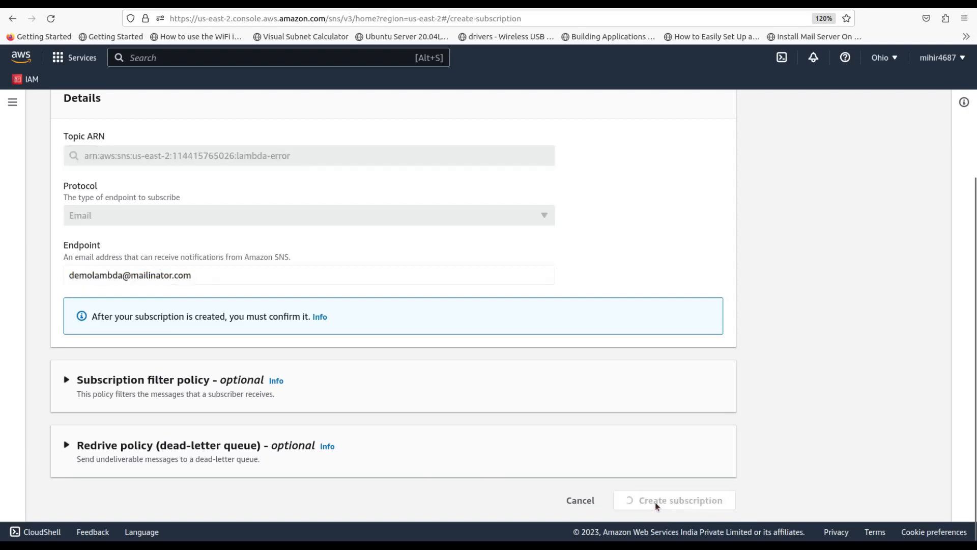
{"action": "scroll", "coordinate": [451, 438], "scroll_direction": "down", "scroll_amount": 4}
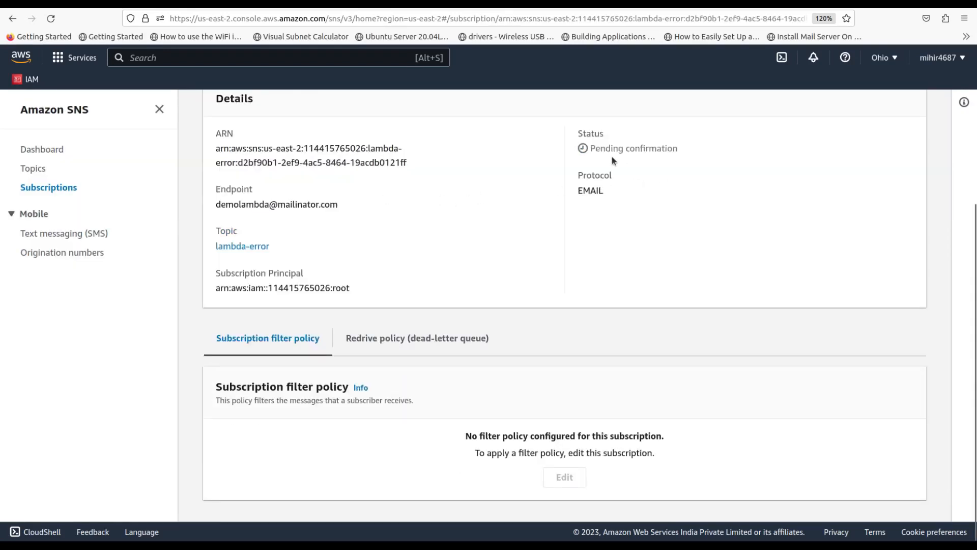
{"action": "left_click_drag", "start_coordinate": [588, 149], "coordinate": [687, 149]}
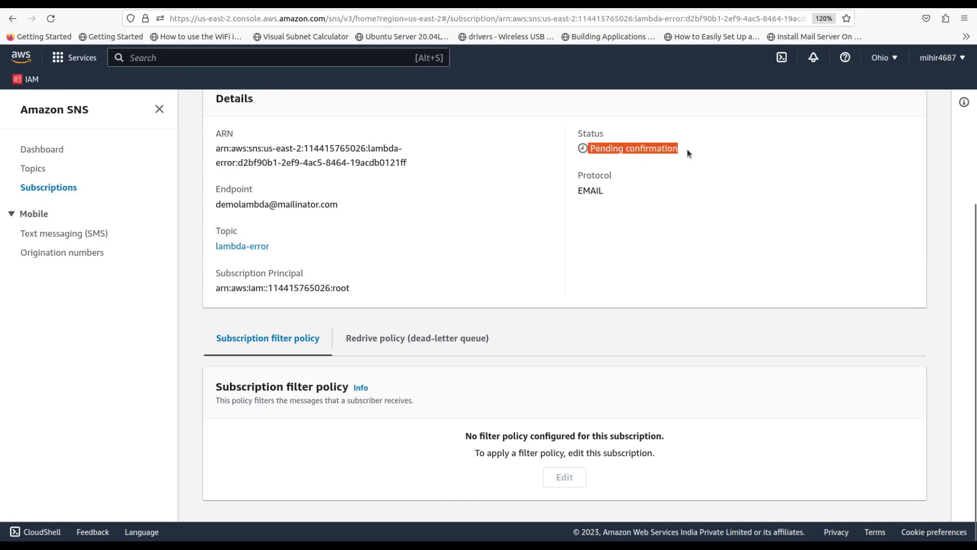
{"action": "left_click", "coordinate": [558, 164]}
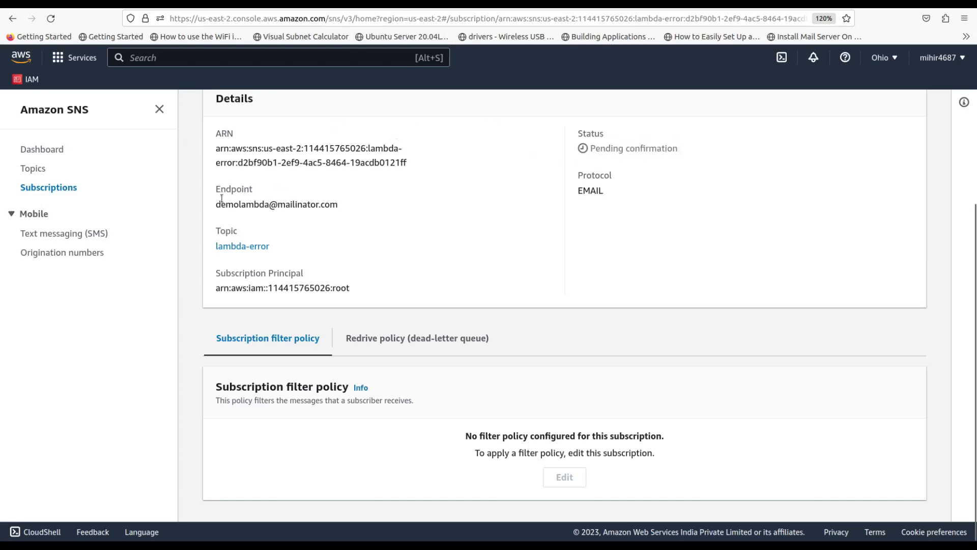
{"action": "left_click_drag", "start_coordinate": [216, 204], "coordinate": [342, 208]}
{"action": "key", "text": "ctrl+c"}
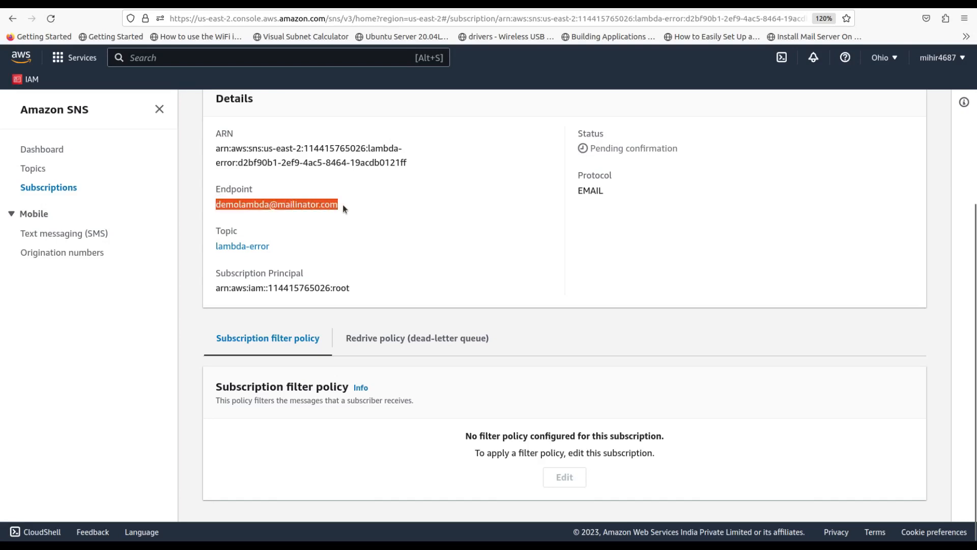
Look up the test inbox in Mailinator and confirm the subscription from the AWS email
{"action": "left_click", "coordinate": [389, 4]}
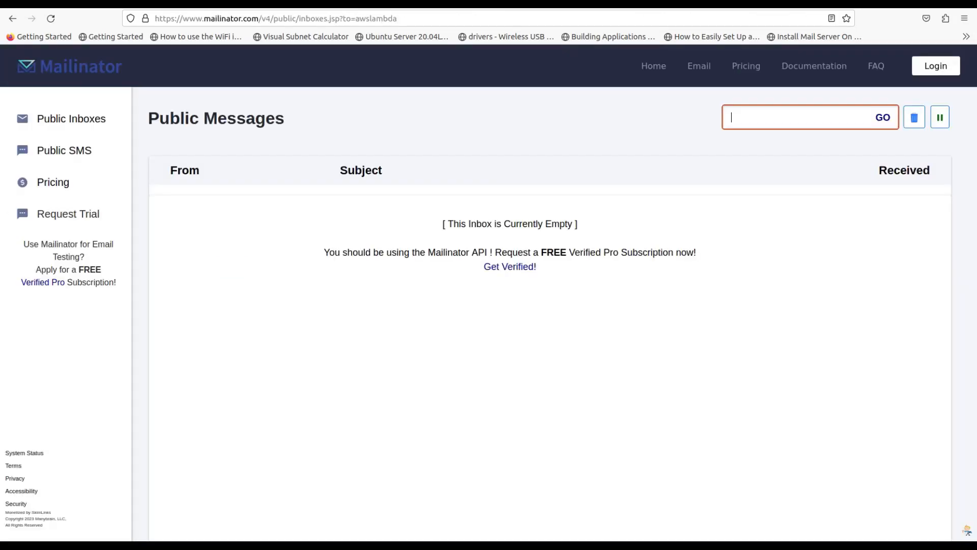
{"action": "key", "text": "ctrl+v"}
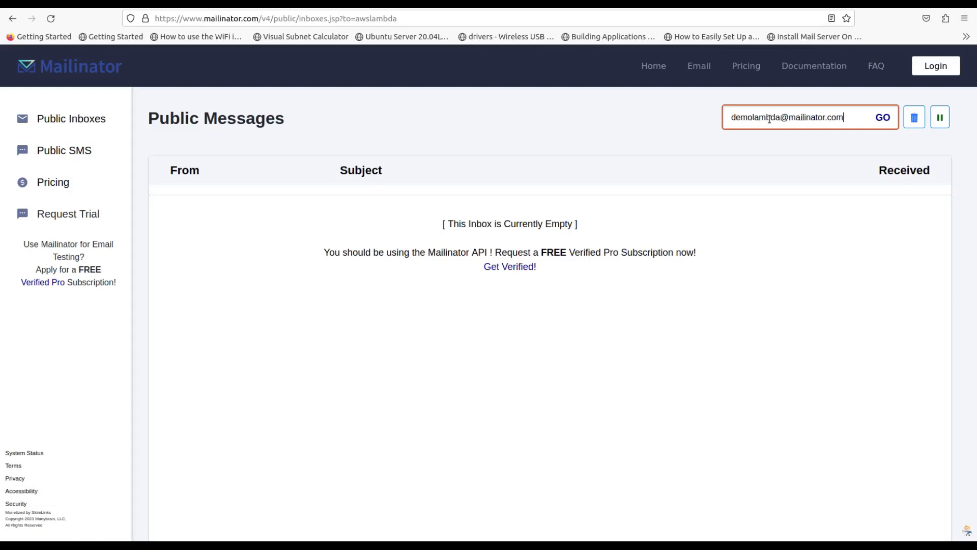
{"action": "key", "text": "BackSpace"}
{"action": "key", "text": "BackSpace"}
{"action": "key", "text": "BackSpace"}
{"action": "key", "text": "BackSpace"}
{"action": "key", "text": "BackSpace"}
{"action": "key", "text": "BackSpace"}
{"action": "key", "text": "BackSpace"}
{"action": "key", "text": "BackSpace"}
{"action": "key", "text": "BackSpace"}
{"action": "key", "text": "BackSpace"}
{"action": "key", "text": "BackSpace"}
{"action": "key", "text": "BackSpace"}
{"action": "key", "text": "BackSpace"}
{"action": "key", "text": "BackSpace"}
{"action": "key", "text": "BackSpace"}
{"action": "key", "text": "Return"}
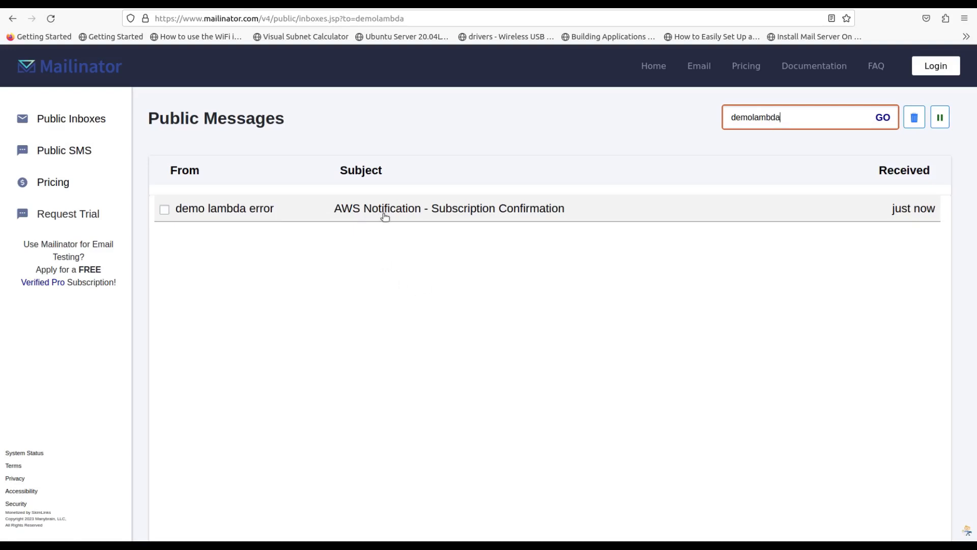
{"action": "left_click", "coordinate": [383, 213]}
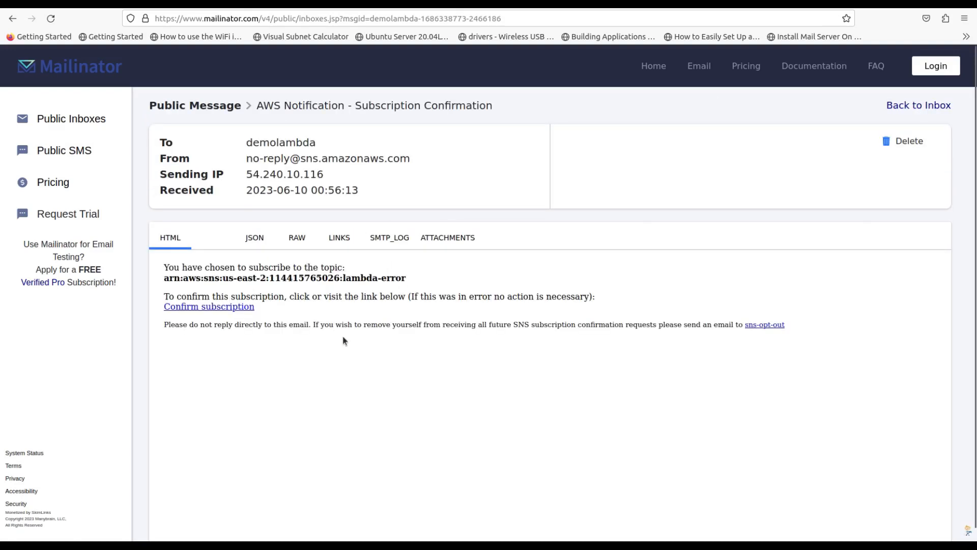
{"action": "left_click", "coordinate": [227, 307]}
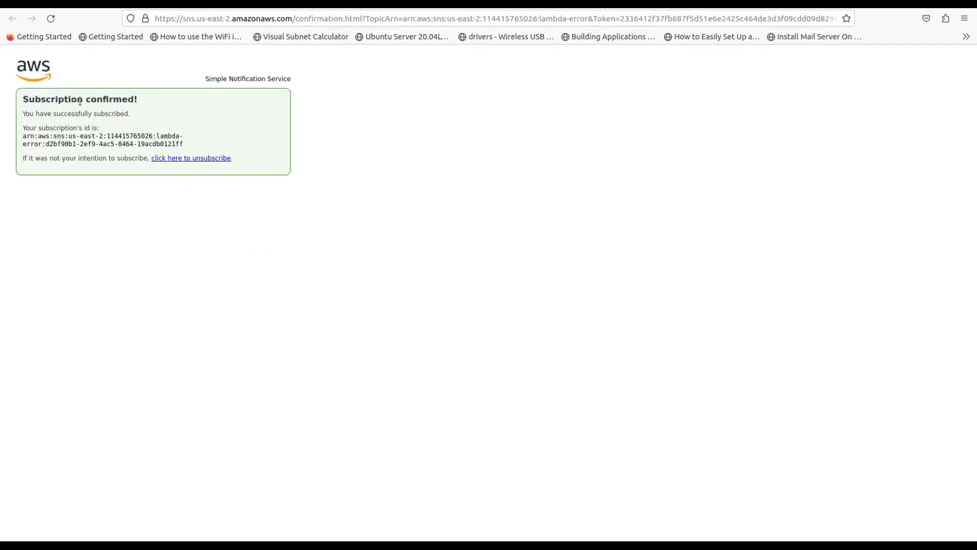
{"action": "left_click_drag", "start_coordinate": [82, 101], "coordinate": [146, 101]}
{"action": "left_click", "coordinate": [292, 10]}
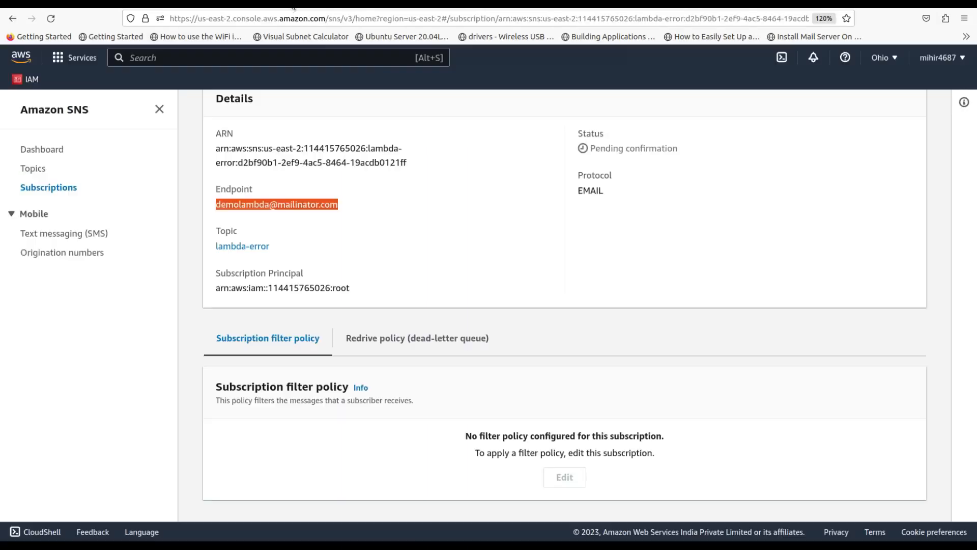
Open the lambda-error topic and check its email subscription shows Confirmed
{"action": "left_click", "coordinate": [33, 168]}
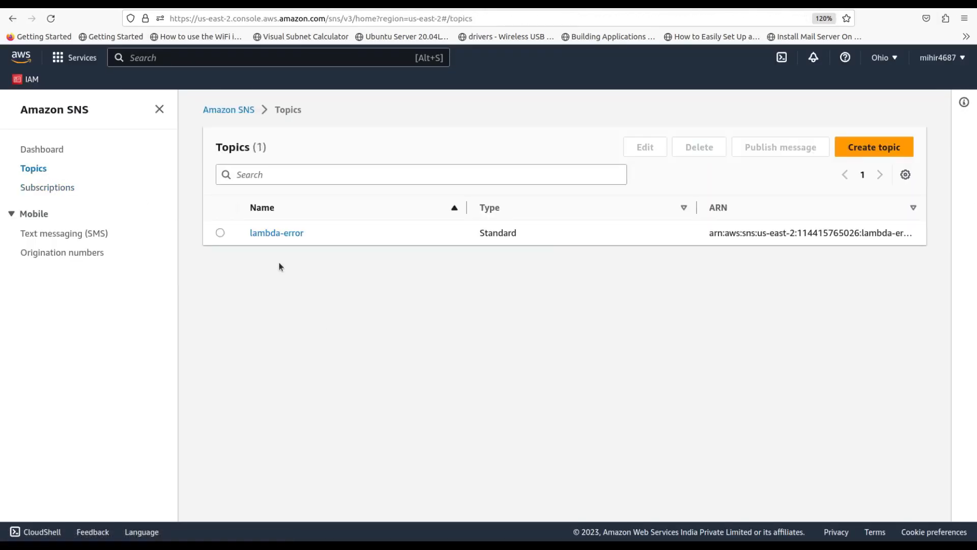
{"action": "left_click", "coordinate": [277, 232]}
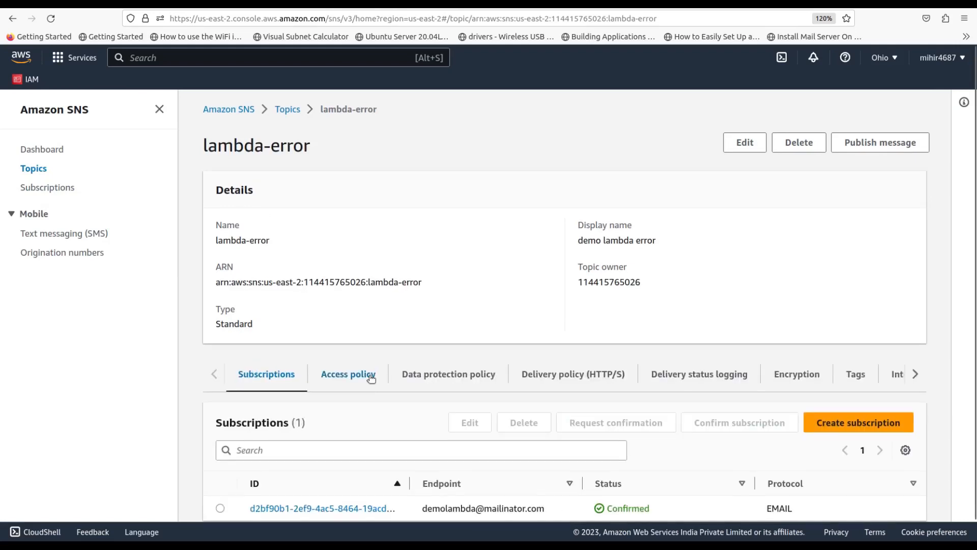
{"action": "scroll", "coordinate": [367, 374], "scroll_direction": "down", "scroll_amount": 1}
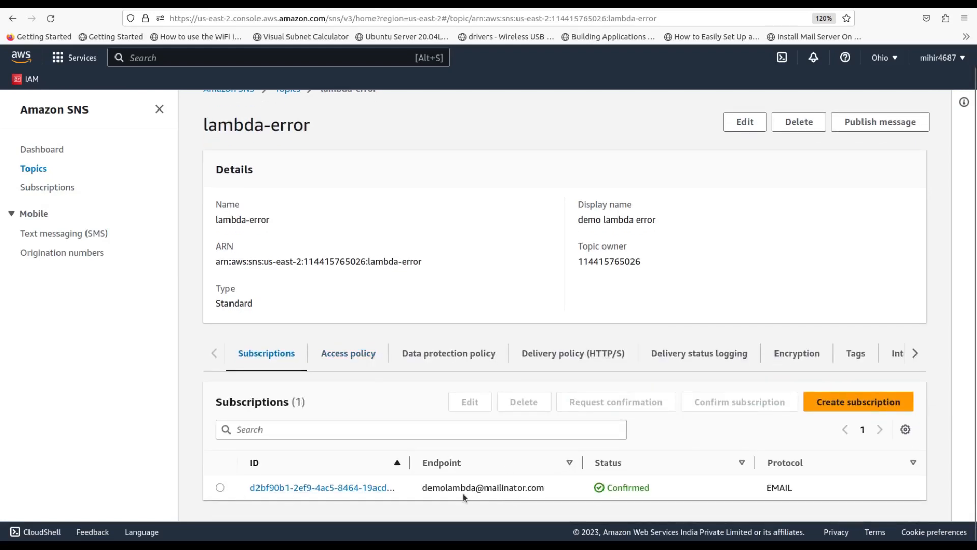
{"action": "left_click_drag", "start_coordinate": [423, 488], "coordinate": [475, 490]}
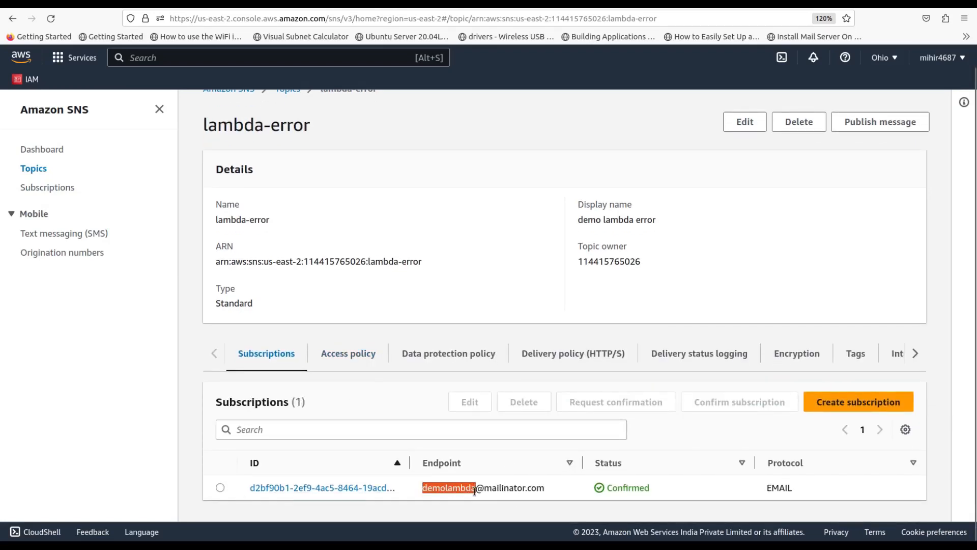
{"action": "left_click", "coordinate": [609, 487]}
{"action": "left_click_drag", "start_coordinate": [609, 488], "coordinate": [658, 493]}
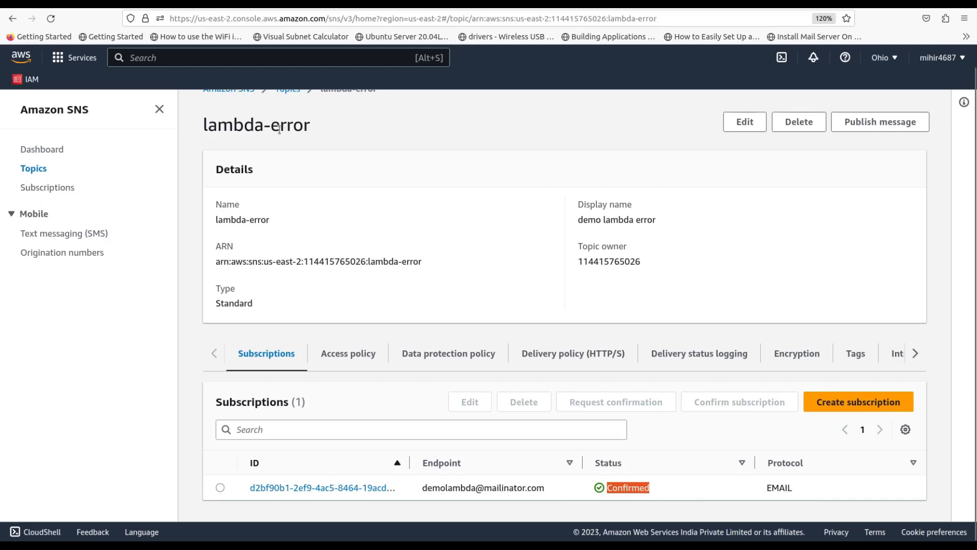
{"action": "left_click_drag", "start_coordinate": [279, 128], "coordinate": [320, 130]}
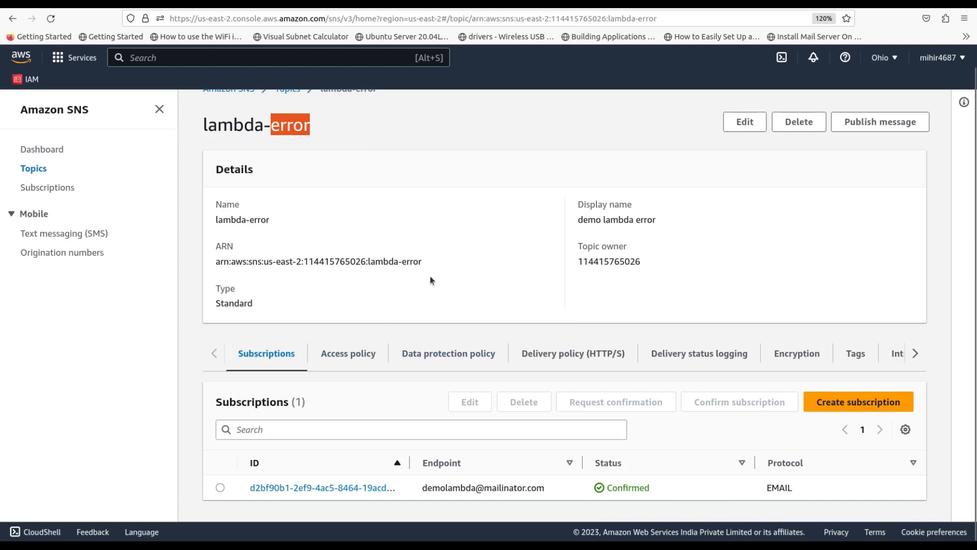
{"action": "left_click_drag", "start_coordinate": [422, 488], "coordinate": [547, 493]}
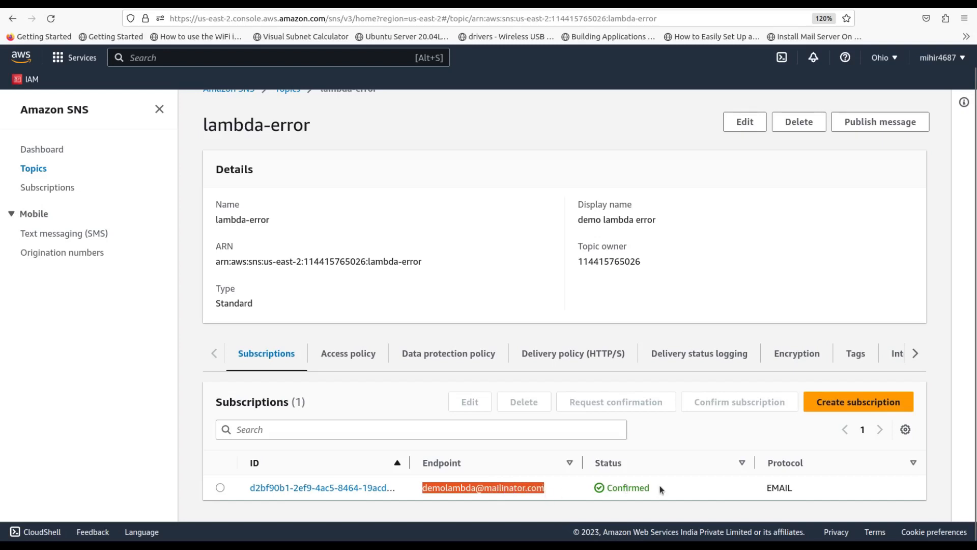
{"action": "key", "text": "alt+s"}
{"action": "type", "text": "cloudwatch"}
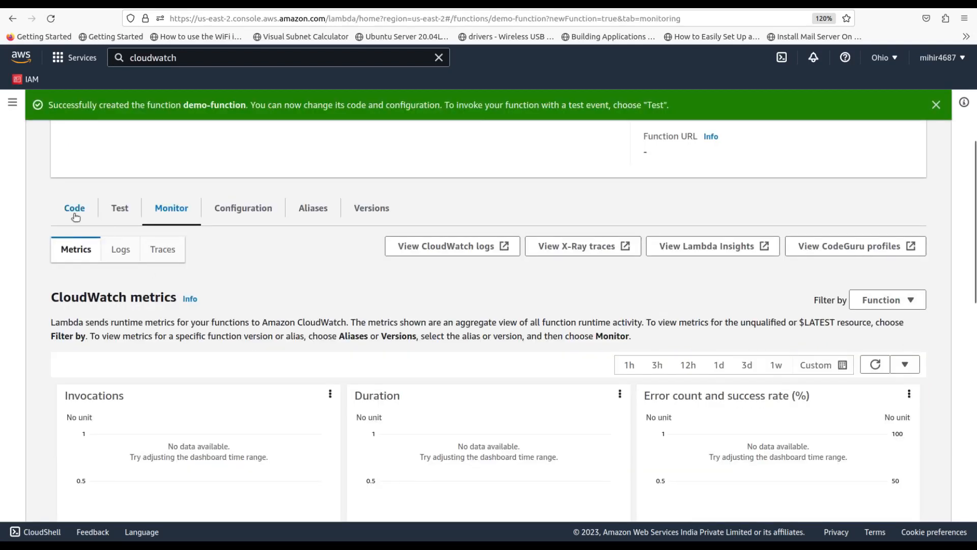
Save a new test event named demo for demo-function
{"action": "left_click", "coordinate": [75, 216]}
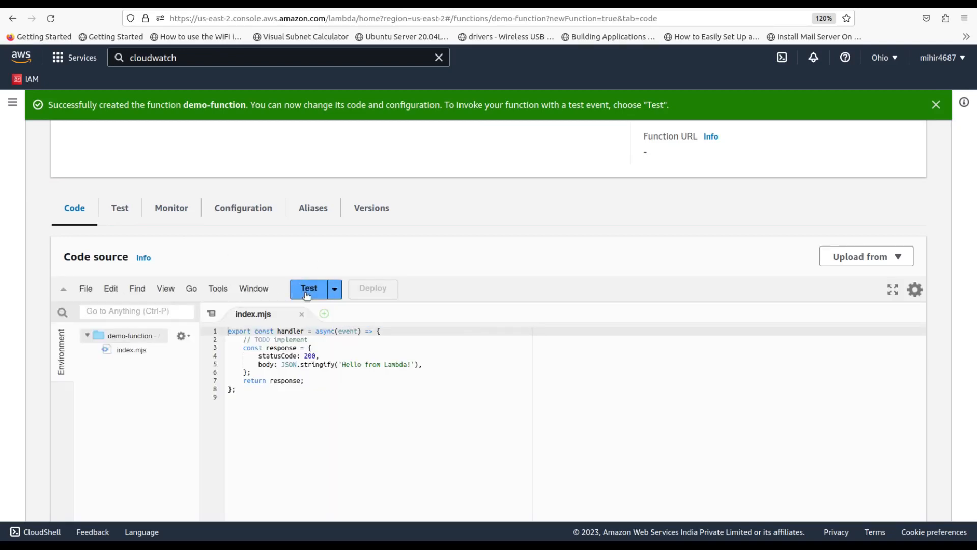
{"action": "left_click", "coordinate": [334, 289]}
{"action": "left_click", "coordinate": [341, 309]}
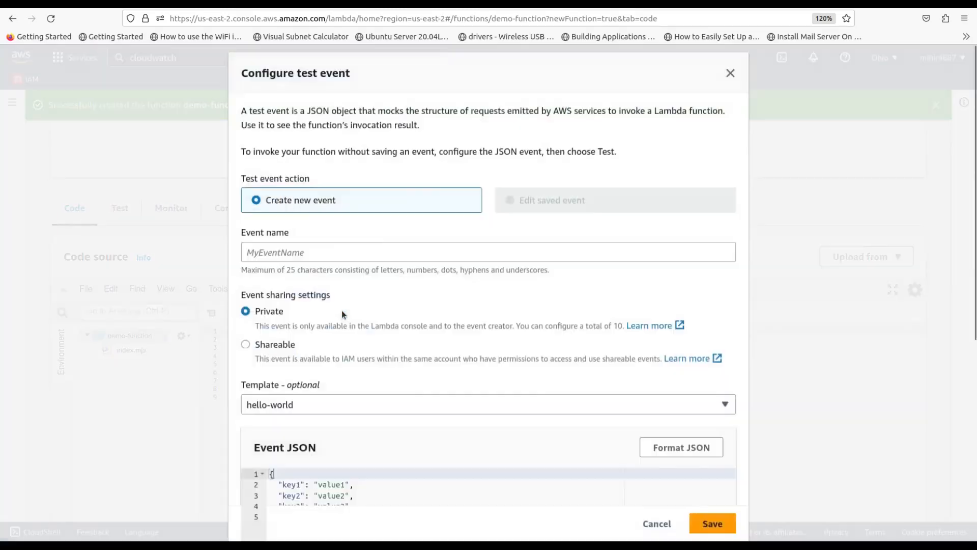
{"action": "left_click", "coordinate": [288, 254]}
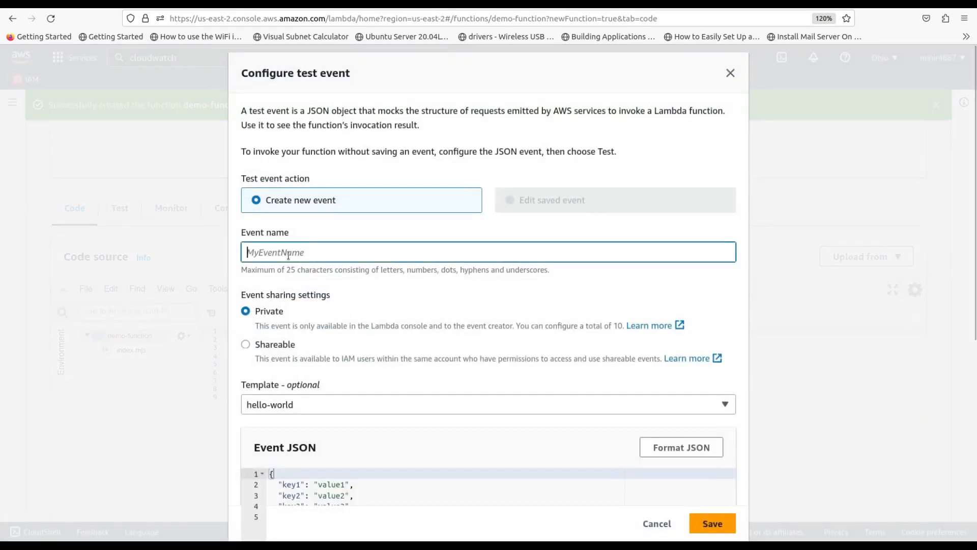
{"action": "type", "text": "demo"}
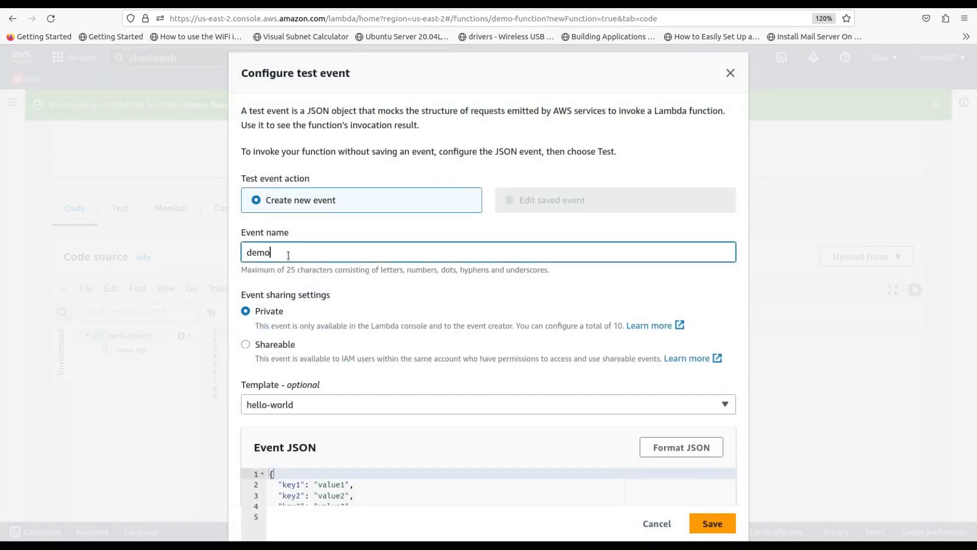
{"action": "left_click", "coordinate": [712, 523]}
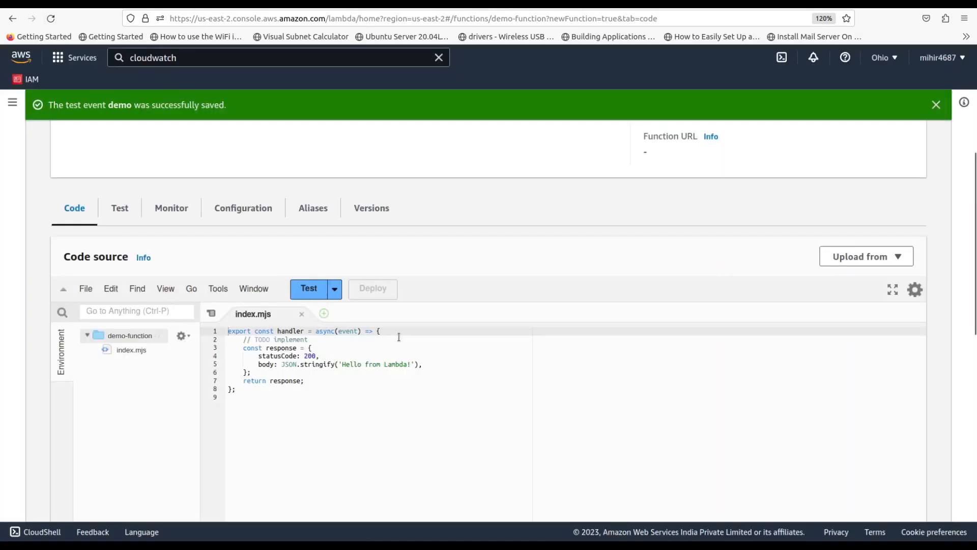
Run the demo test, review the response and logs, then show the Monitor metrics
{"action": "left_click", "coordinate": [310, 289]}
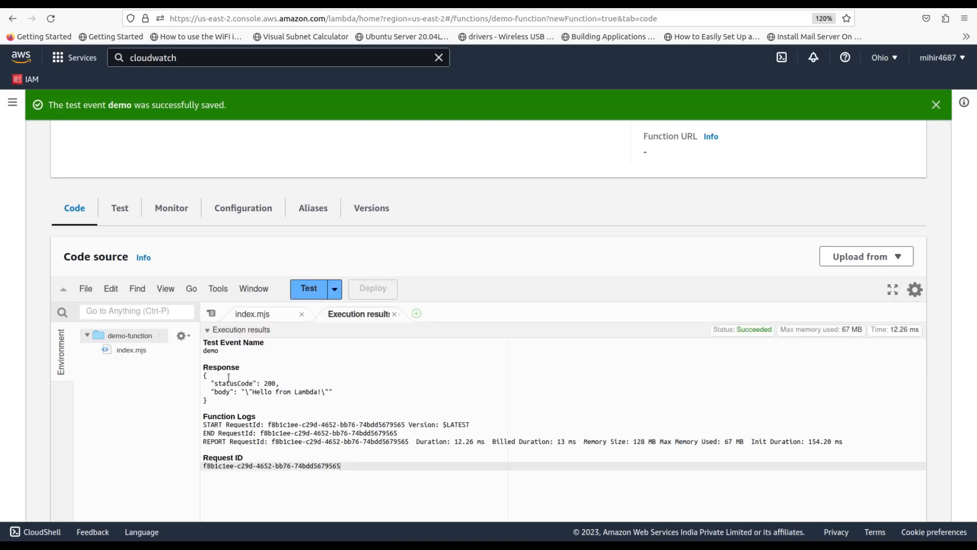
{"action": "left_click_drag", "start_coordinate": [228, 377], "coordinate": [329, 441]}
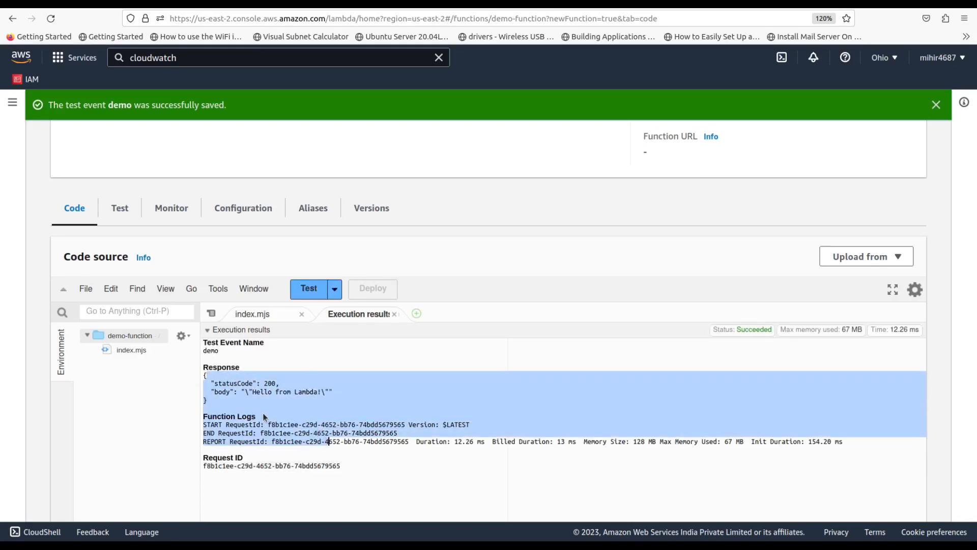
{"action": "left_click", "coordinate": [184, 217]}
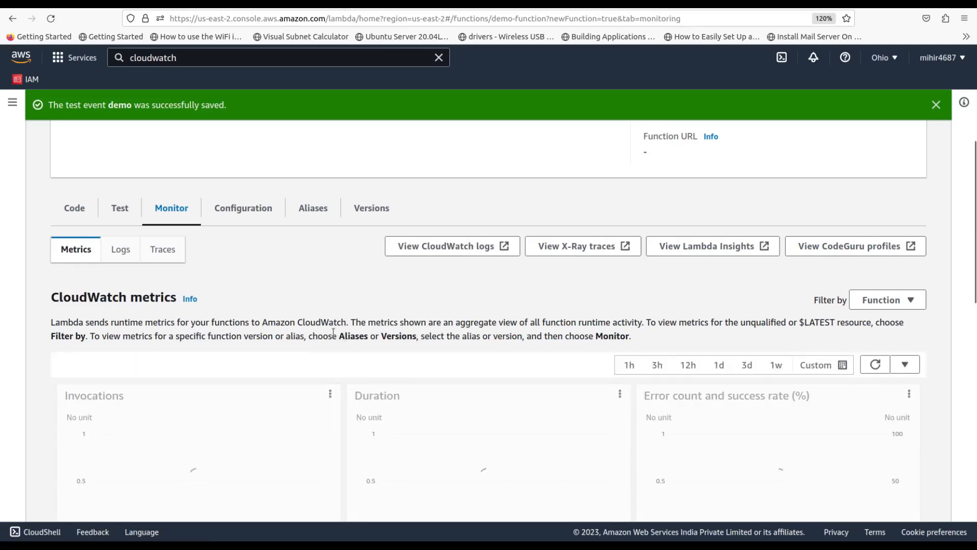
Check the Error count and success rate chart, then go to the CloudWatch Alarms page
{"action": "scroll", "coordinate": [341, 331], "scroll_direction": "down", "scroll_amount": 4}
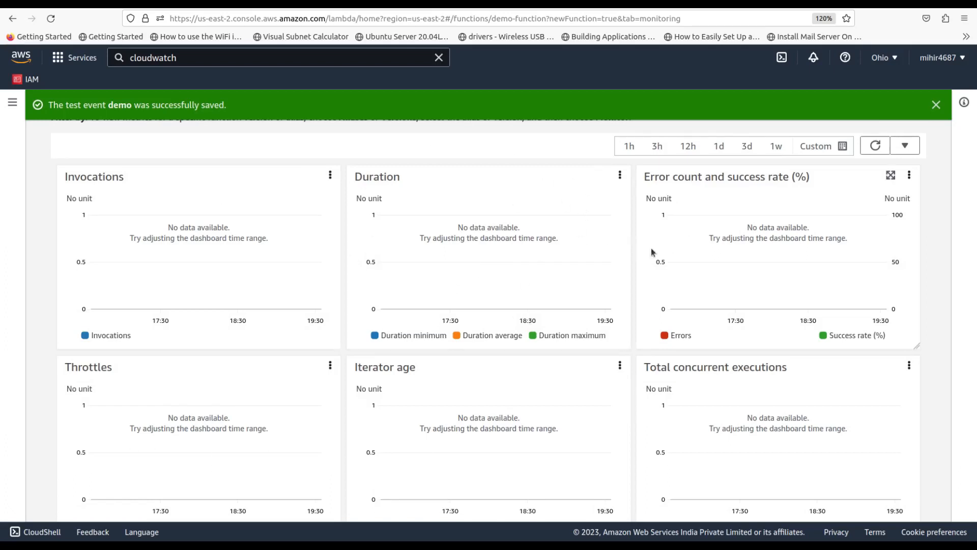
{"action": "scroll", "coordinate": [694, 250], "scroll_direction": "up", "scroll_amount": 2}
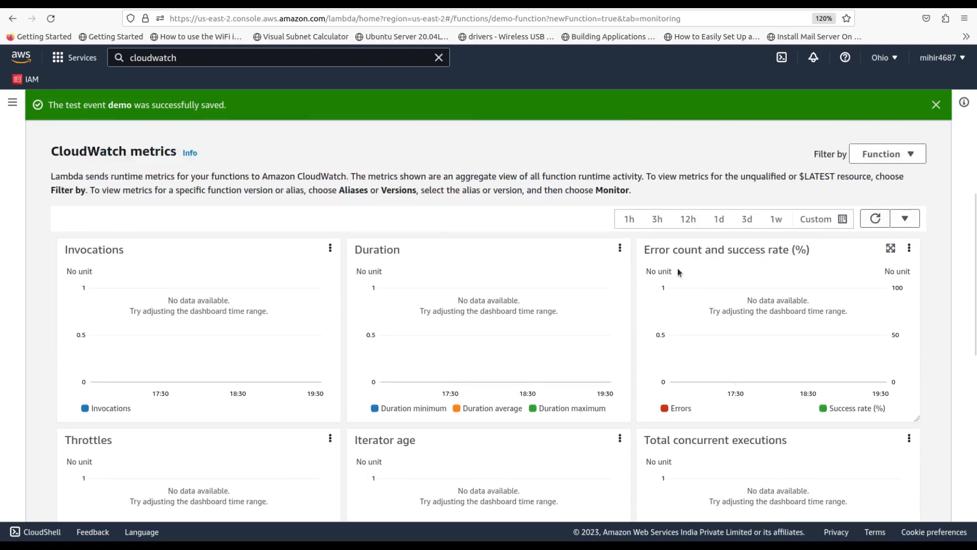
{"action": "left_click_drag", "start_coordinate": [645, 248], "coordinate": [788, 253]}
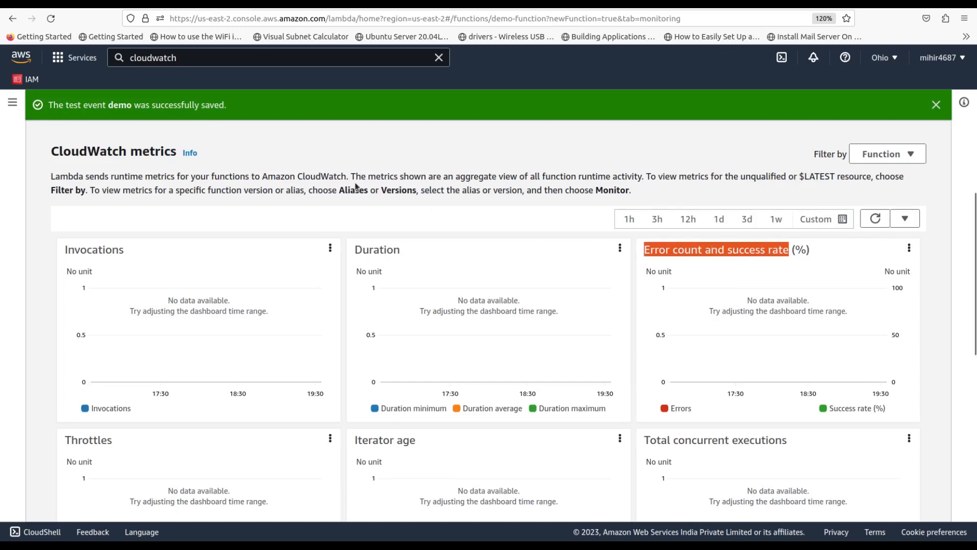
{"action": "left_click", "coordinate": [187, 59]}
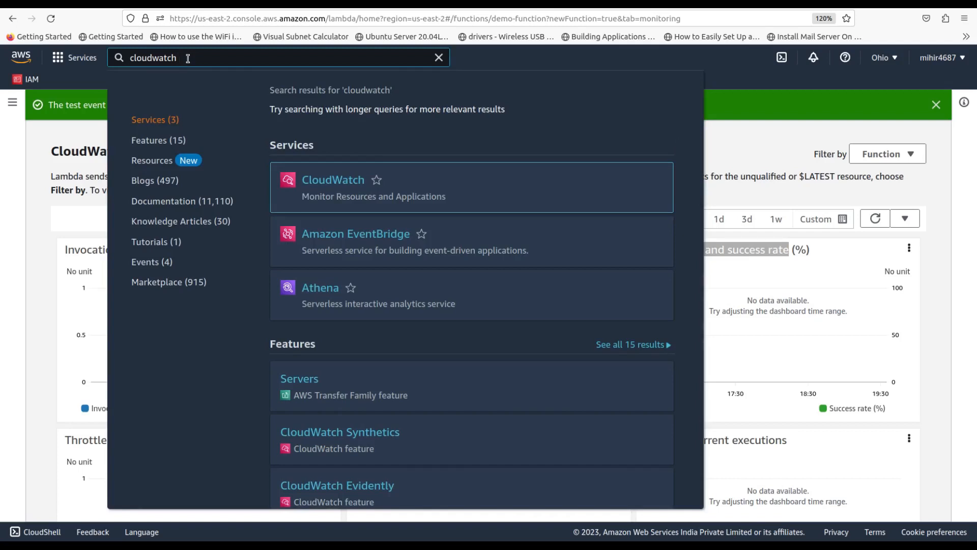
{"action": "mouse_move", "coordinate": [351, 194]}
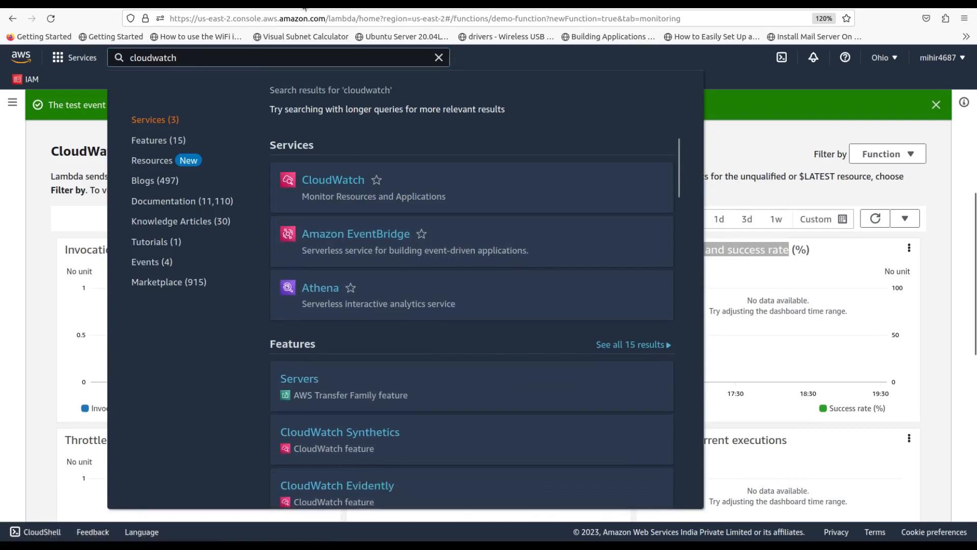
{"action": "left_click", "coordinate": [351, 203]}
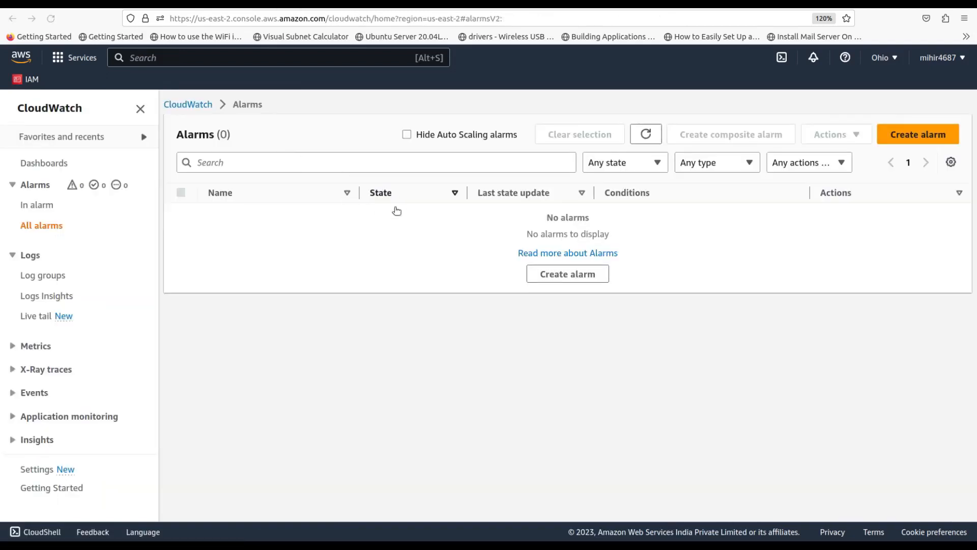
Start a new alarm on demo-function's Errors metric from Lambda > By Function Name
{"action": "left_click", "coordinate": [574, 279]}
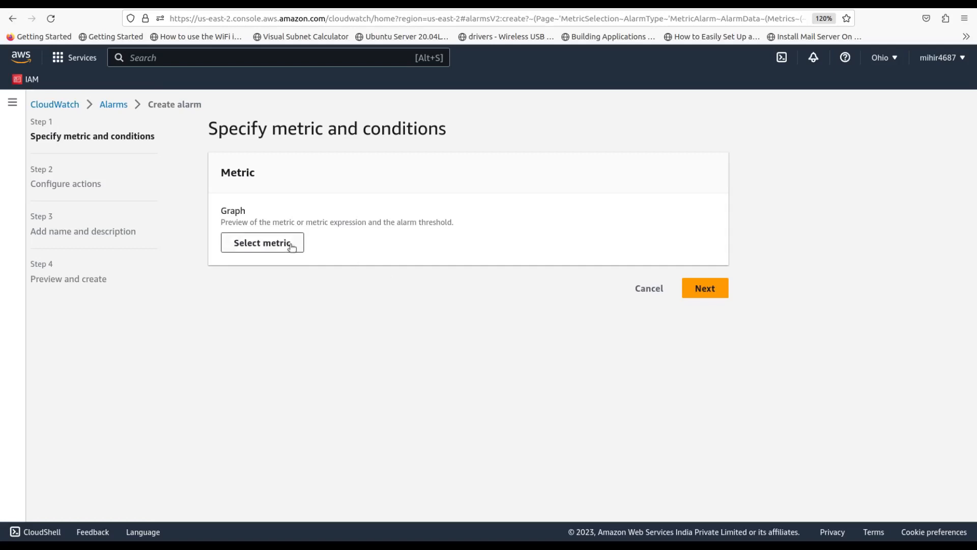
{"action": "left_click", "coordinate": [263, 244]}
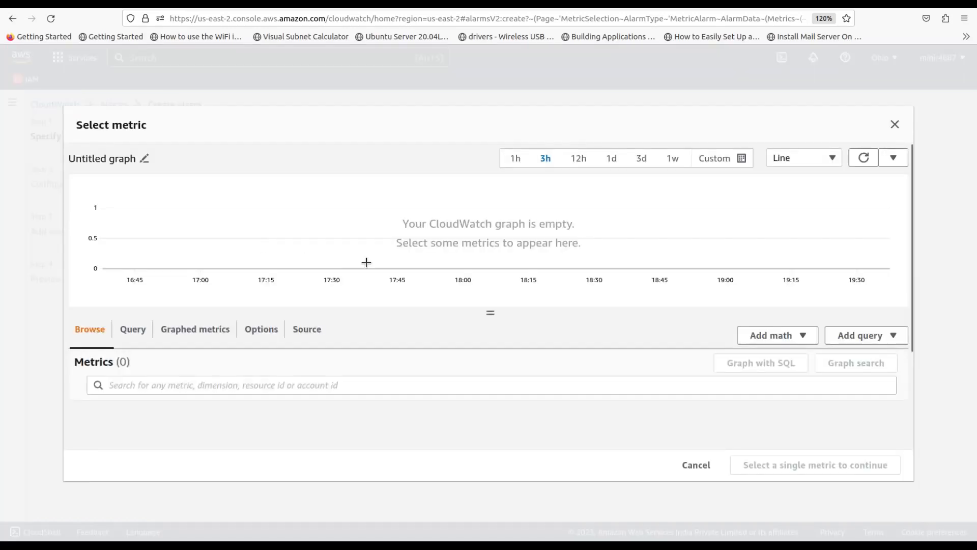
{"action": "scroll", "coordinate": [314, 311], "scroll_direction": "down", "scroll_amount": 3}
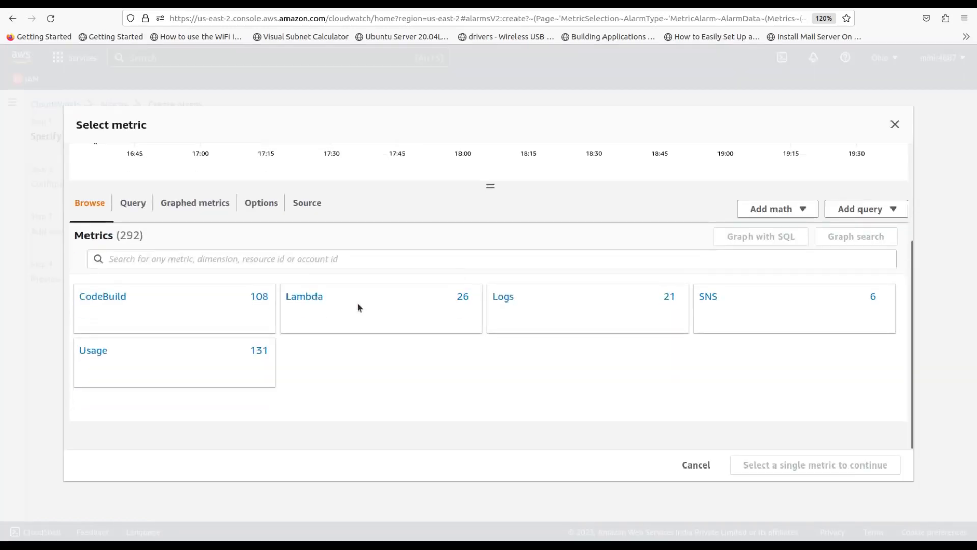
{"action": "left_click", "coordinate": [300, 303]}
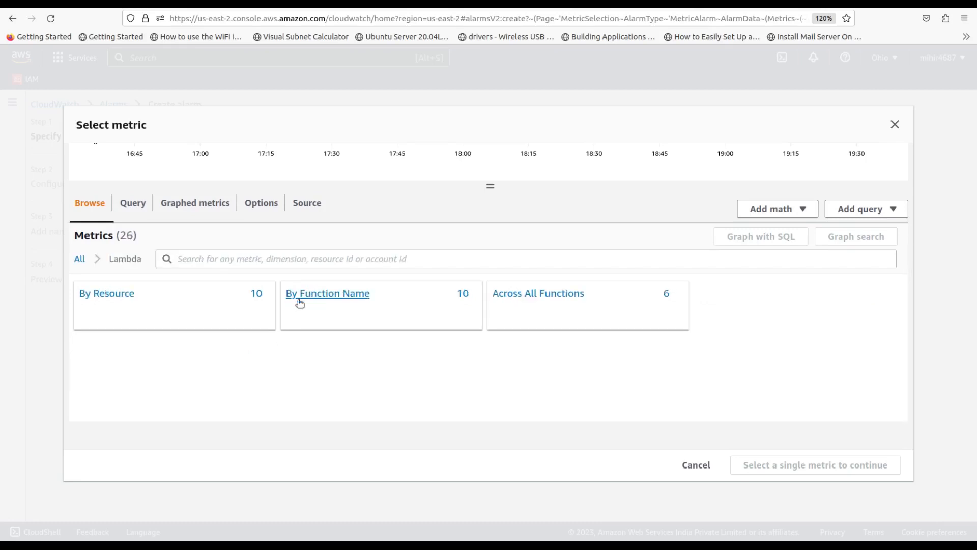
{"action": "left_click", "coordinate": [331, 295]}
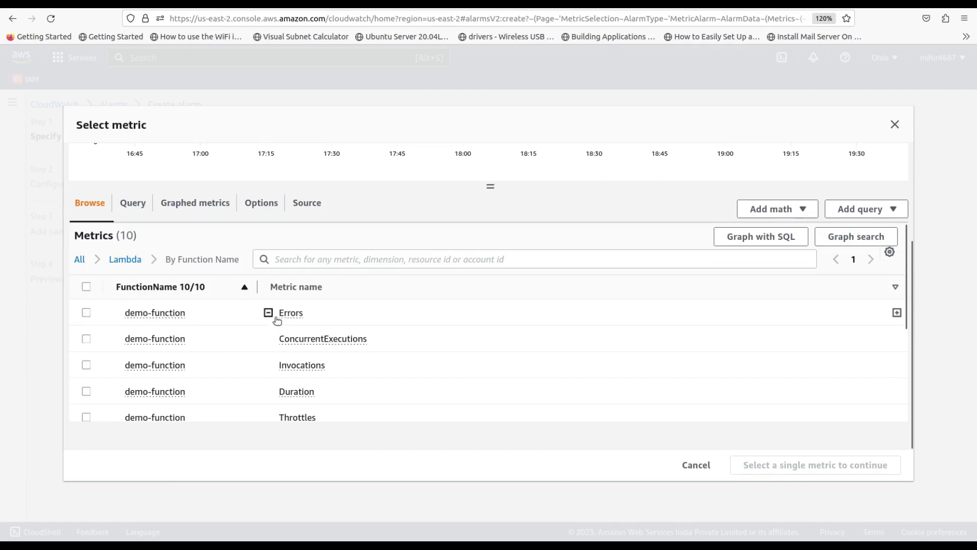
{"action": "left_click", "coordinate": [87, 313]}
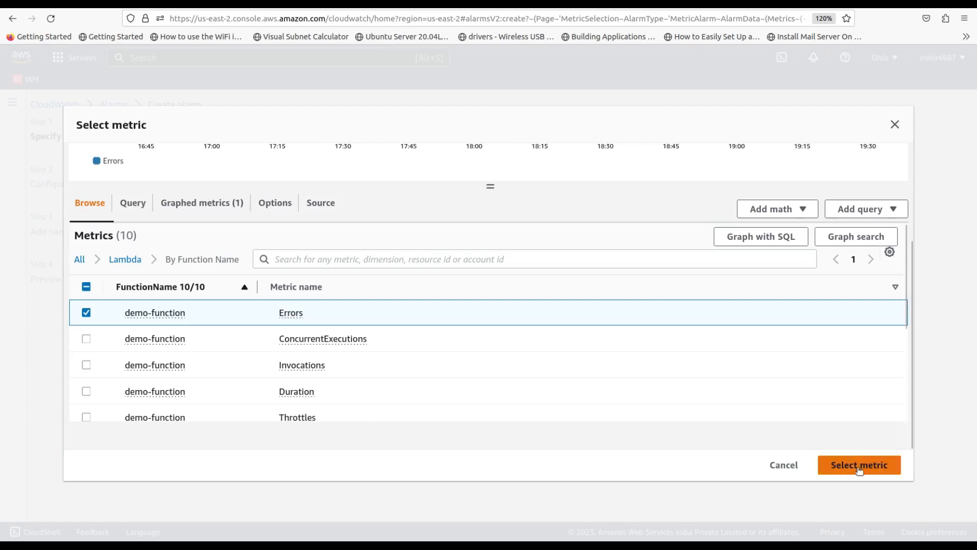
{"action": "left_click", "coordinate": [860, 465]}
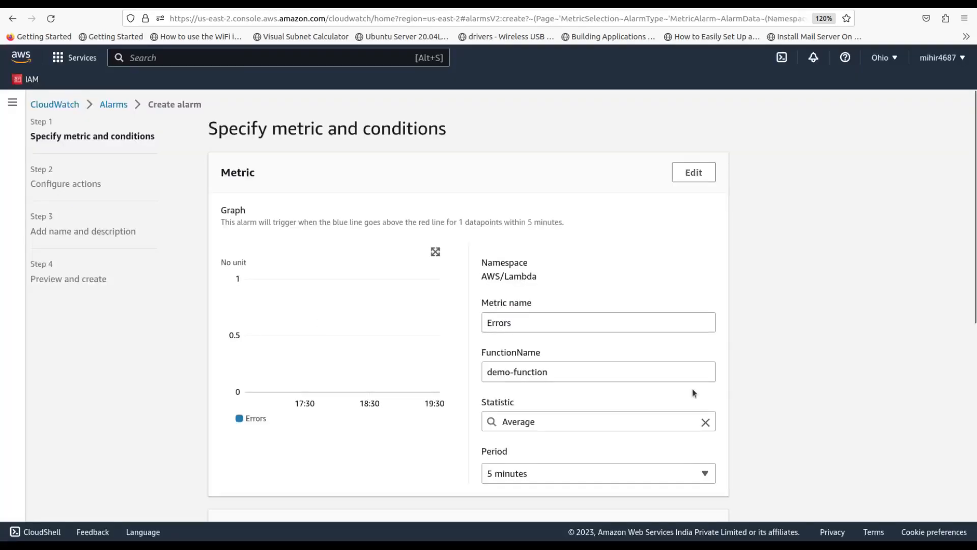
{"action": "scroll", "coordinate": [692, 389], "scroll_direction": "down", "scroll_amount": 3}
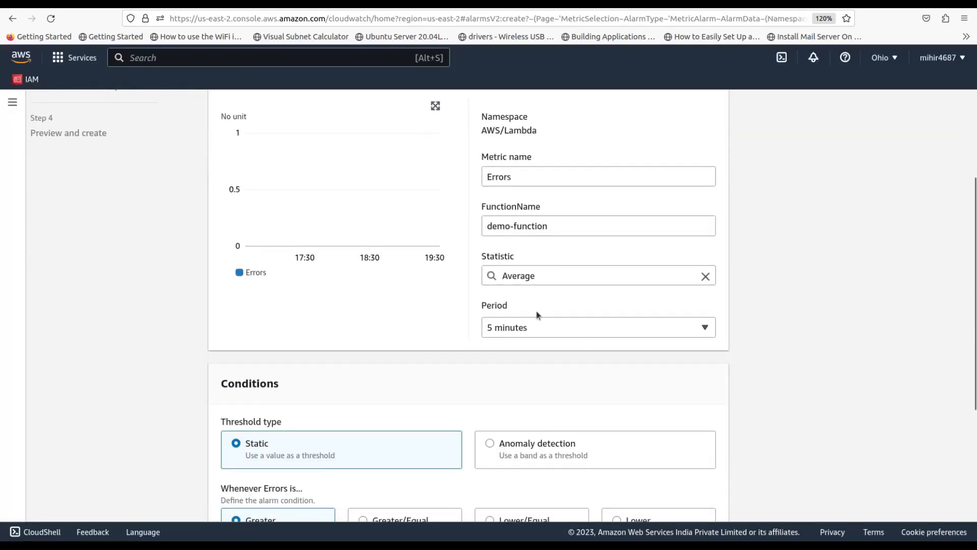
Set the statistic to Maximum and the condition to Greater/Equal a threshold of 1, then go to Configure actions
{"action": "left_click", "coordinate": [572, 270]}
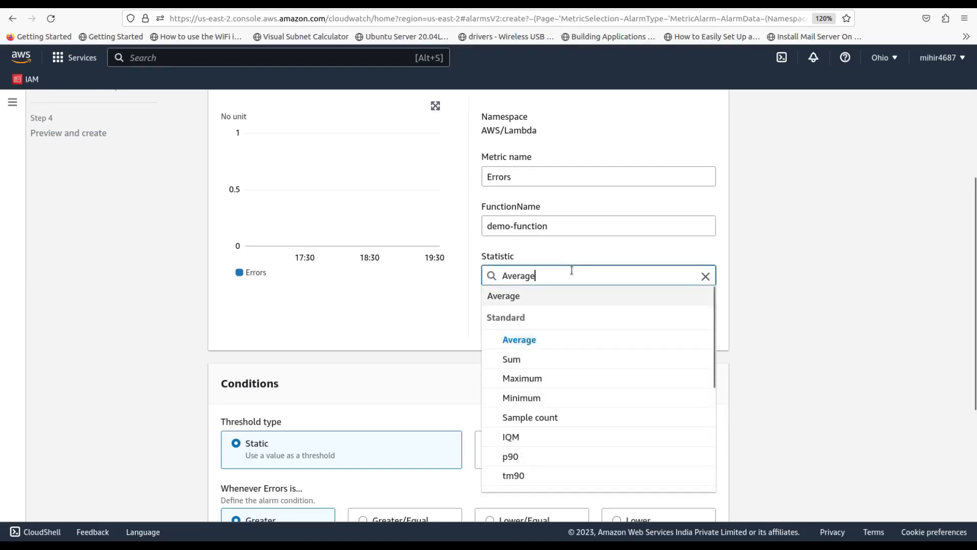
{"action": "left_click", "coordinate": [527, 375]}
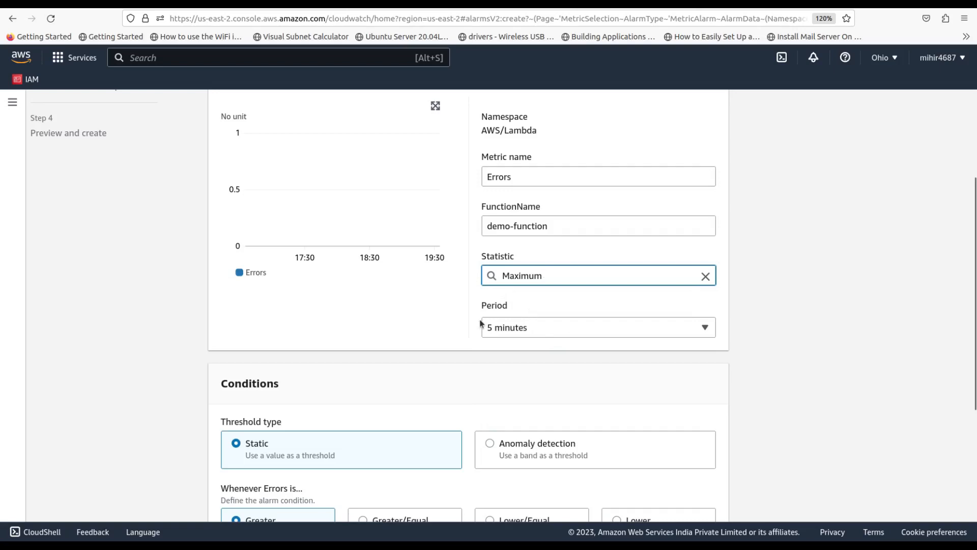
{"action": "scroll", "coordinate": [430, 340], "scroll_direction": "down", "scroll_amount": 3}
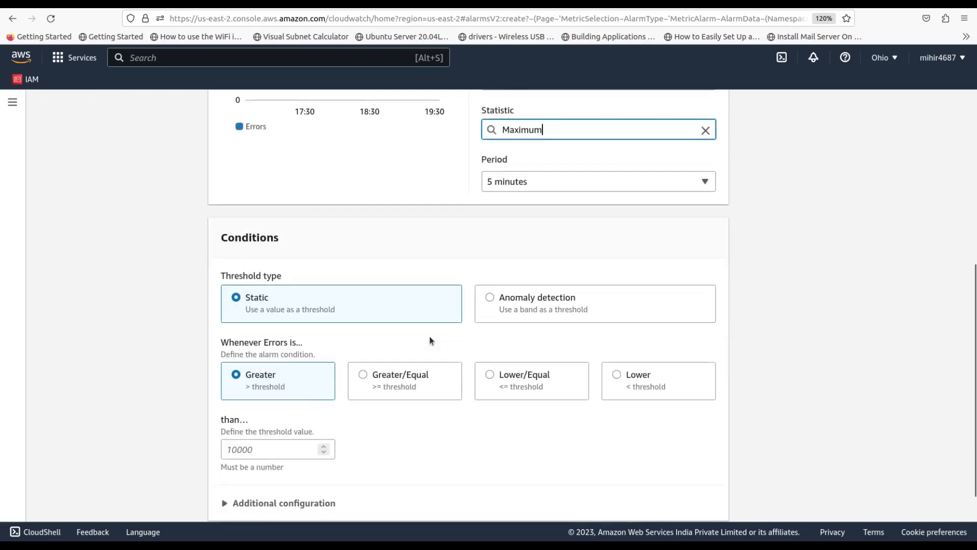
{"action": "left_click", "coordinate": [268, 448]}
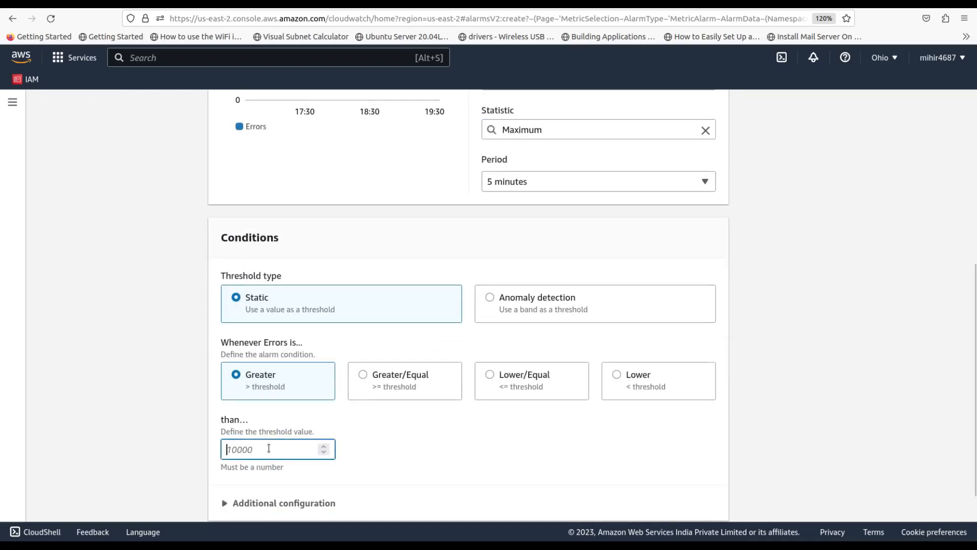
{"action": "type", "text": "1"}
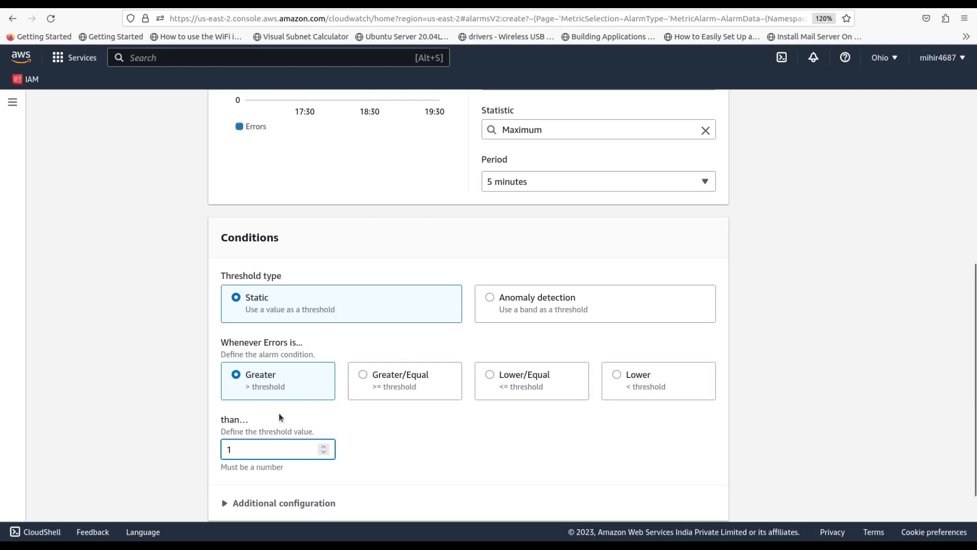
{"action": "left_click", "coordinate": [363, 377]}
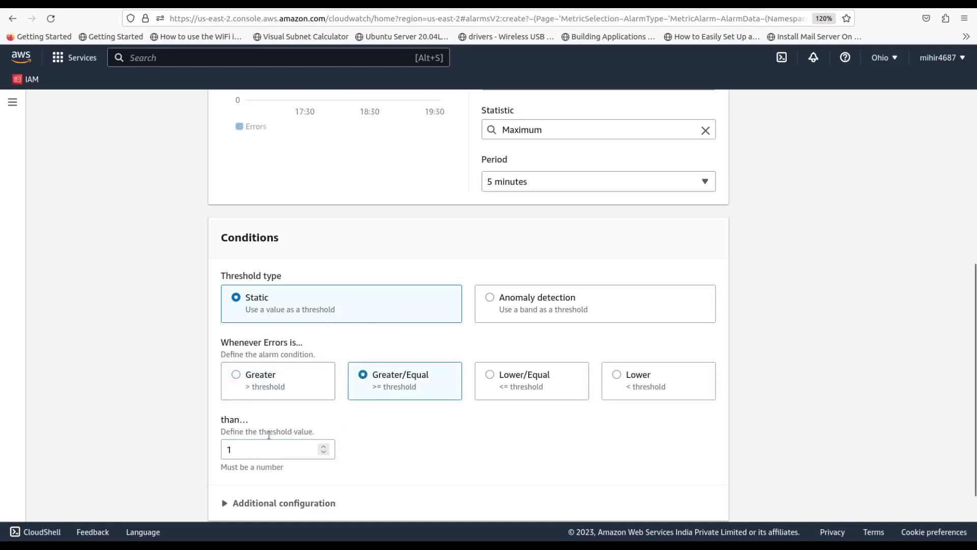
{"action": "left_click", "coordinate": [238, 450]}
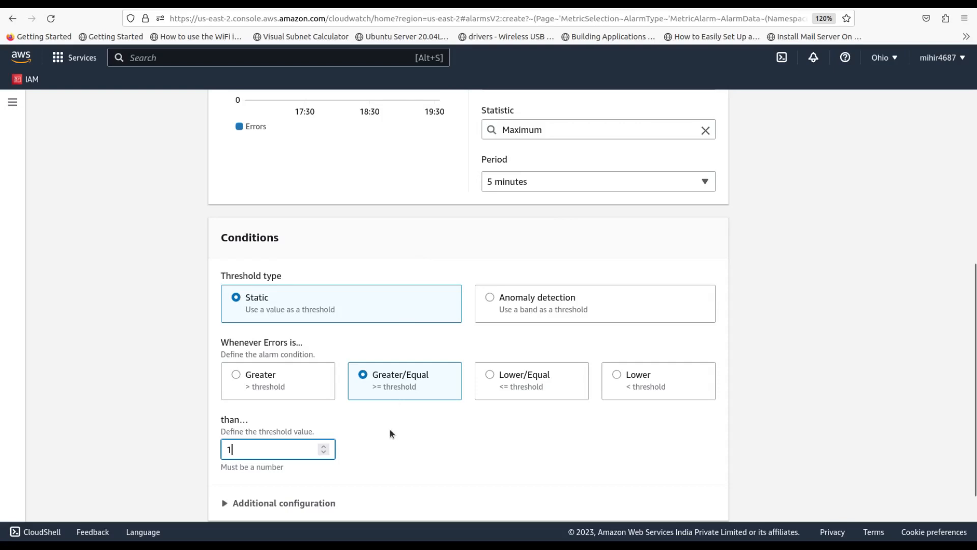
{"action": "scroll", "coordinate": [390, 432], "scroll_direction": "down", "scroll_amount": 1}
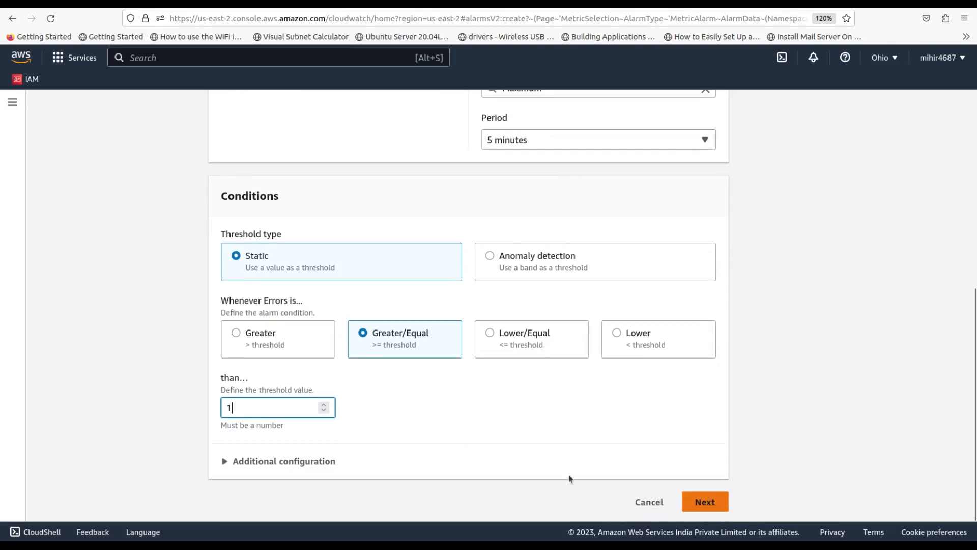
{"action": "left_click", "coordinate": [701, 502]}
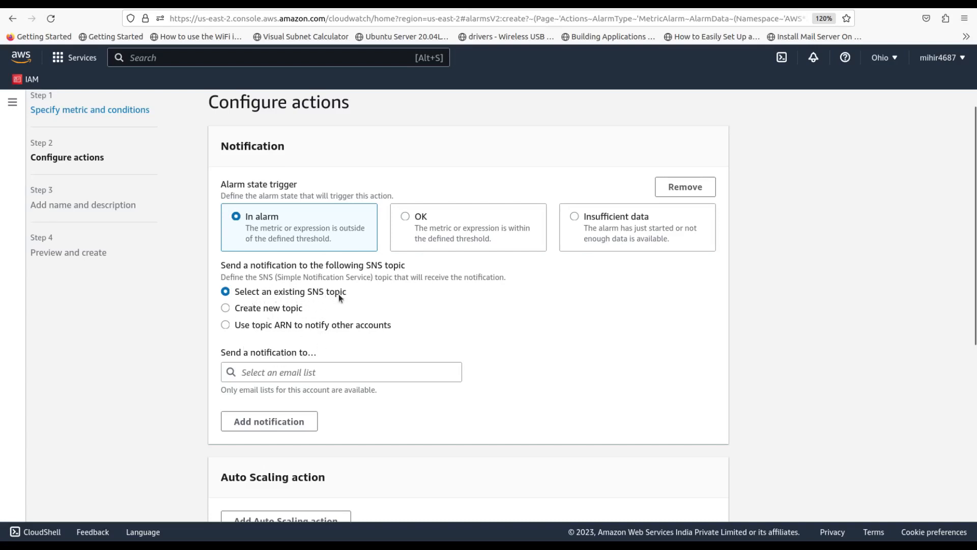
Check the lambda-error topic's email subscription in the SNS tab, then list the available topics
{"action": "left_click", "coordinate": [414, 3]}
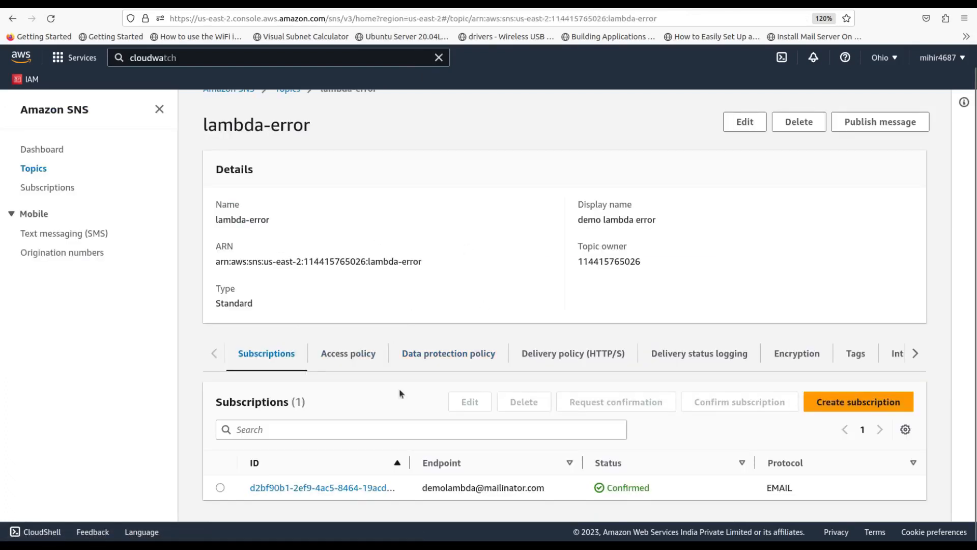
{"action": "left_click", "coordinate": [294, 3]}
{"action": "left_click", "coordinate": [274, 371]}
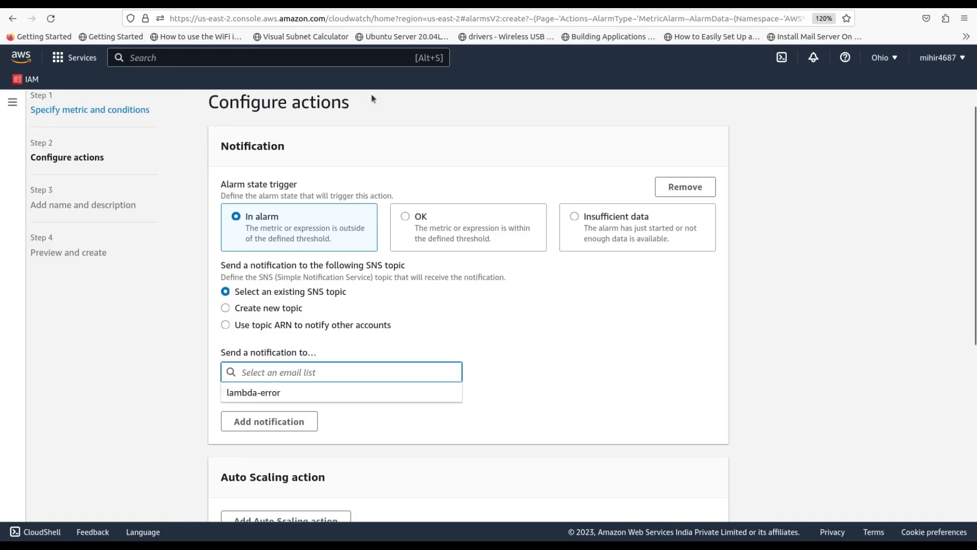
{"action": "left_click", "coordinate": [391, 3]}
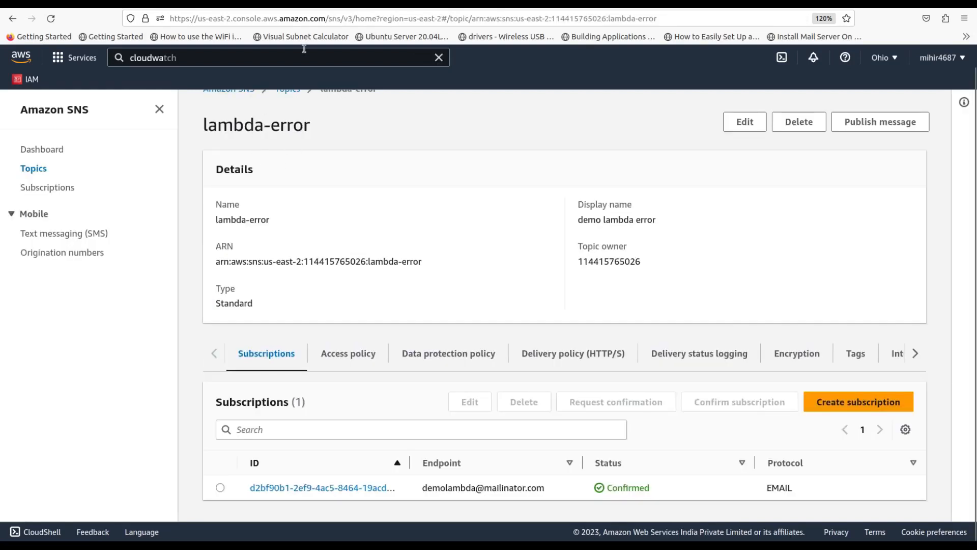
{"action": "left_click", "coordinate": [303, 6]}
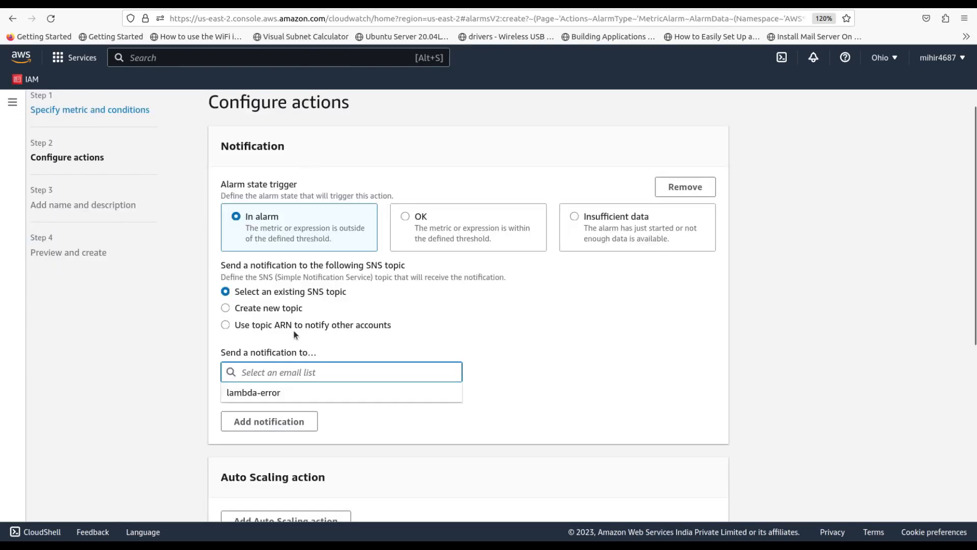
Choose the existing lambda-error SNS topic for the In alarm notification and review its email endpoint
{"action": "left_click", "coordinate": [290, 393]}
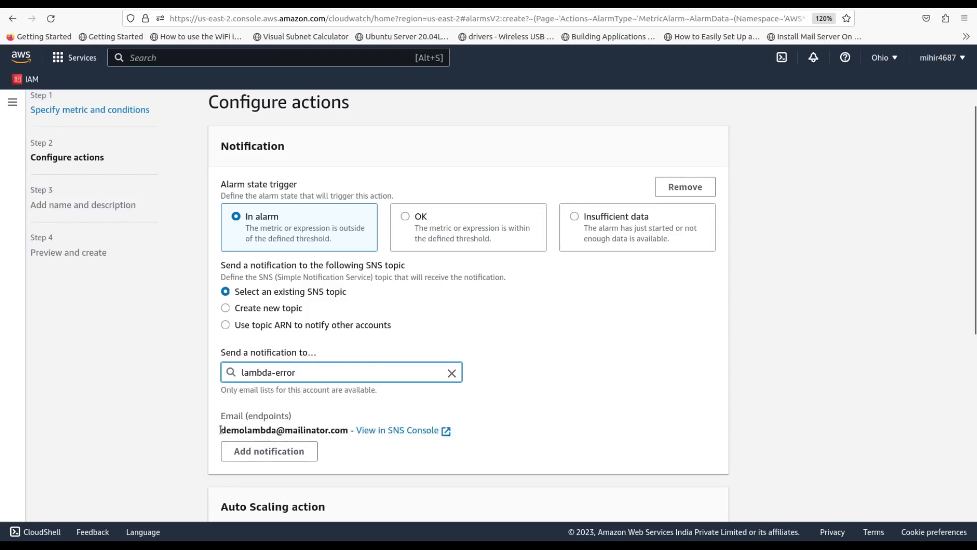
{"action": "left_click_drag", "start_coordinate": [220, 429], "coordinate": [345, 431]}
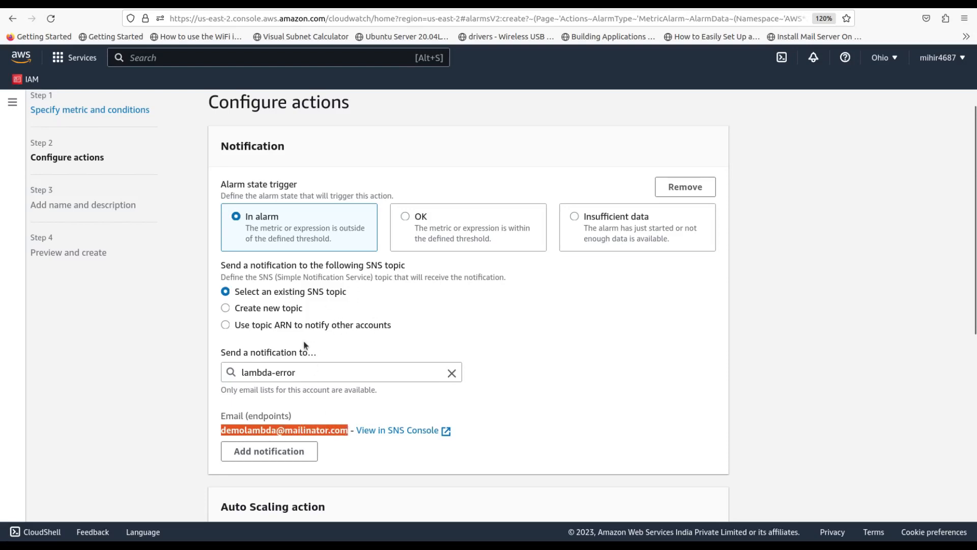
{"action": "left_click_drag", "start_coordinate": [314, 375], "coordinate": [249, 371]}
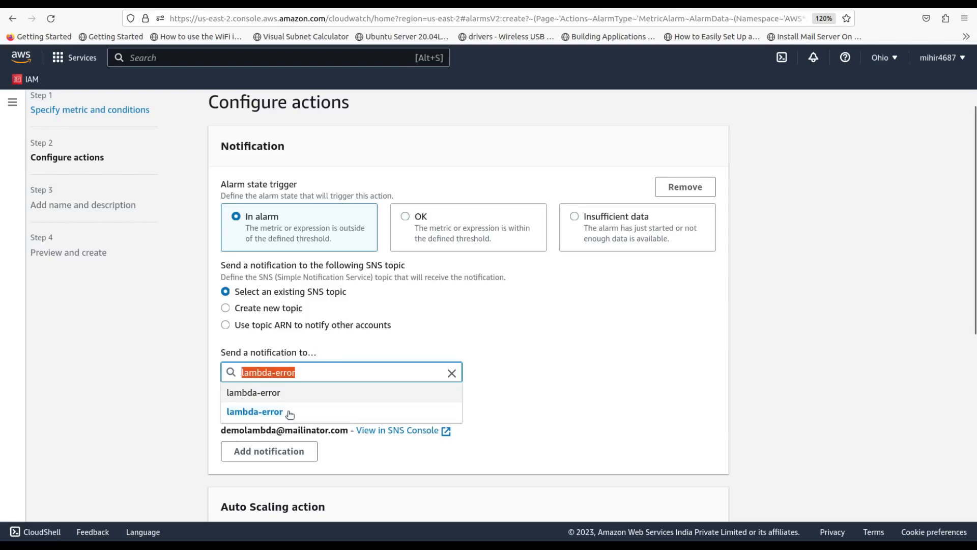
{"action": "left_click", "coordinate": [214, 420]}
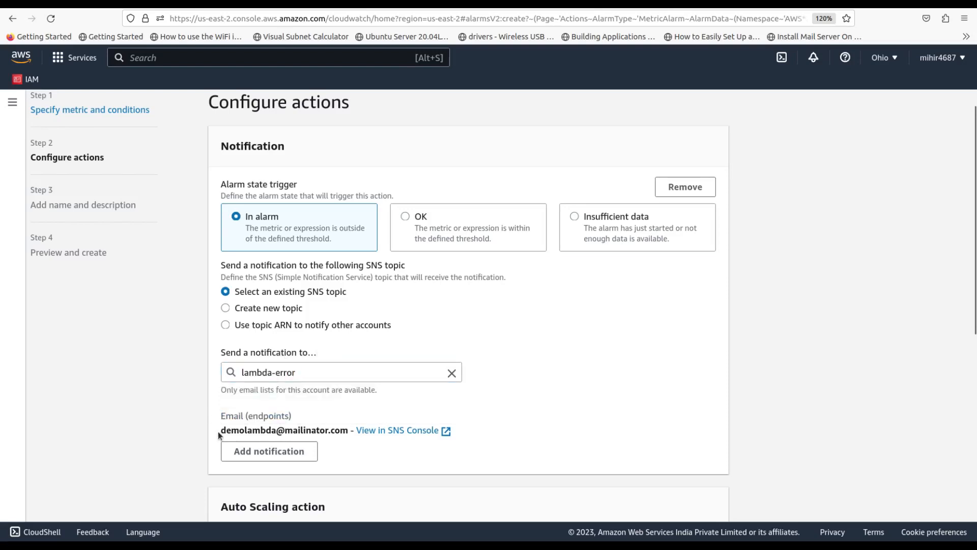
{"action": "left_click_drag", "start_coordinate": [219, 432], "coordinate": [274, 430]}
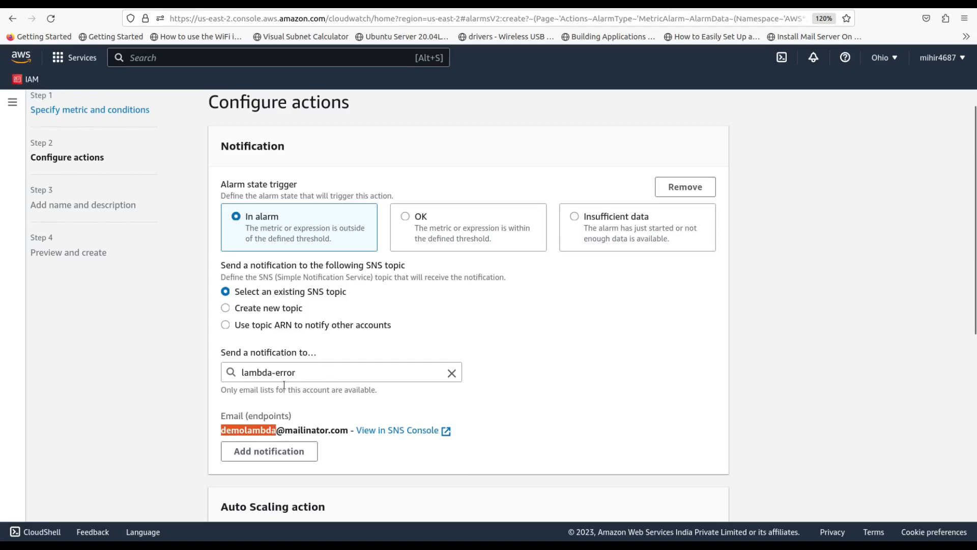
{"action": "scroll", "coordinate": [344, 374], "scroll_direction": "down", "scroll_amount": 5}
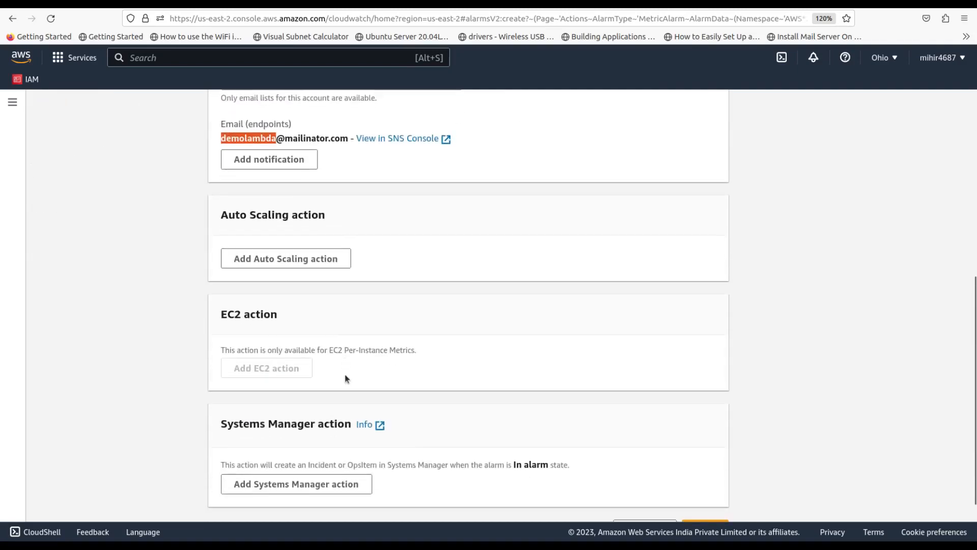
{"action": "scroll", "coordinate": [411, 261], "scroll_direction": "down", "scroll_amount": 1}
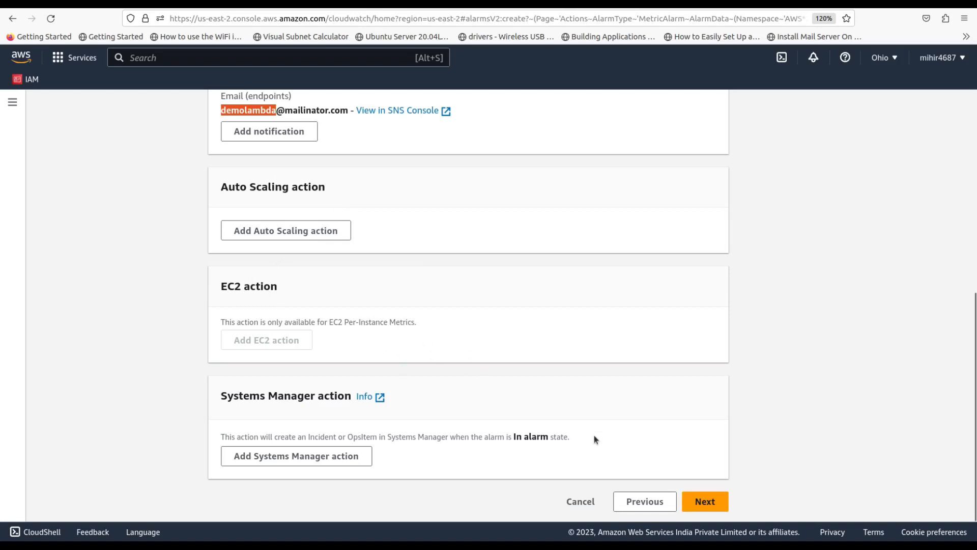
Name the alarm demo-error-alarm, review the preview, and create it
{"action": "left_click", "coordinate": [707, 504]}
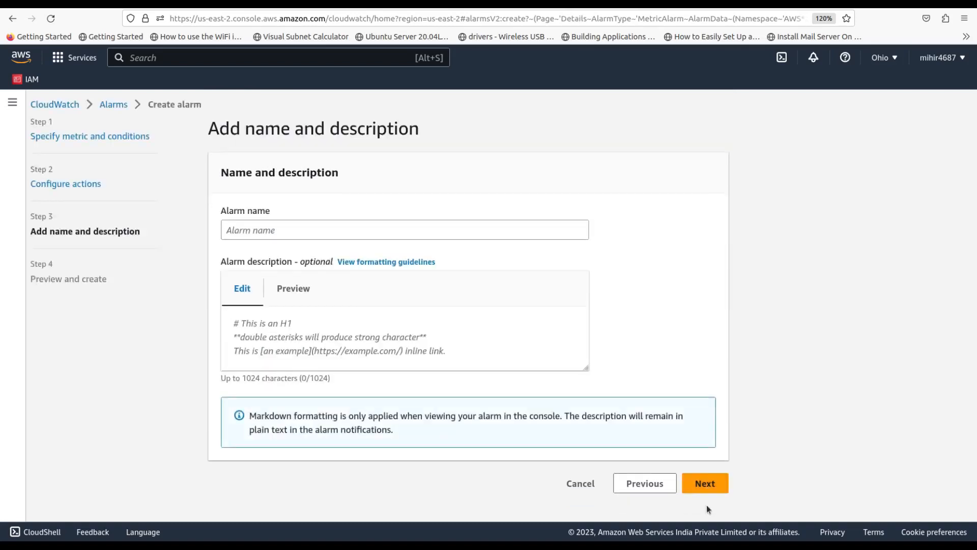
{"action": "left_click", "coordinate": [406, 234]}
{"action": "type", "text": "demo"}
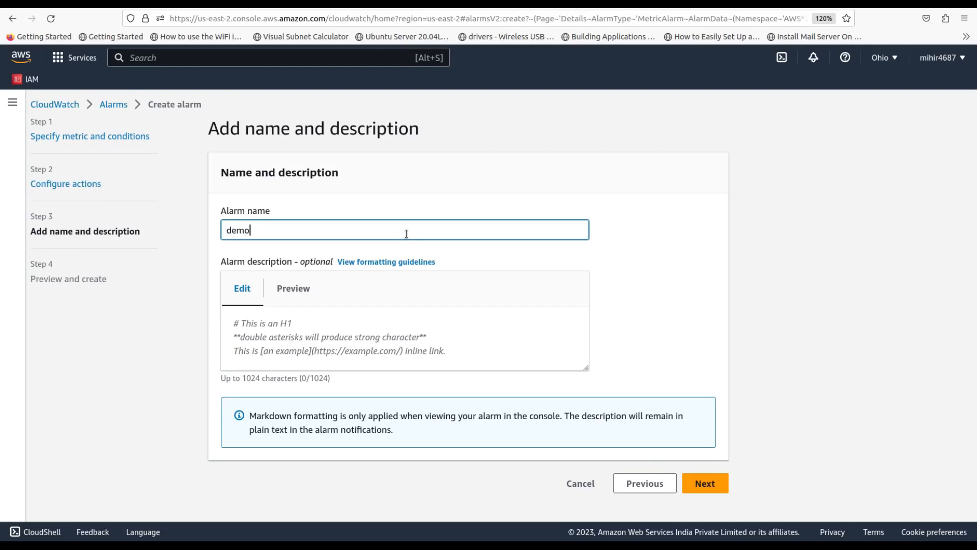
{"action": "type", "text": "-error-alarm"}
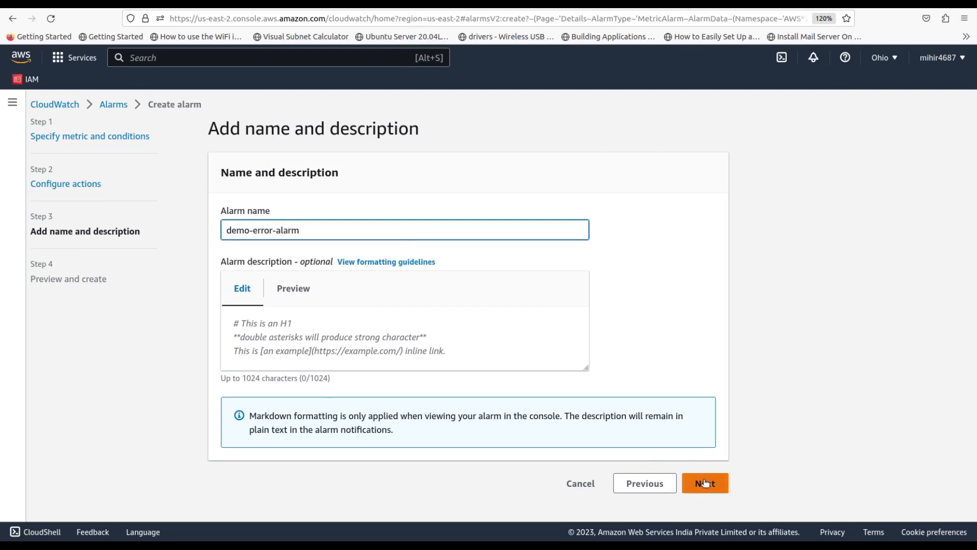
{"action": "left_click", "coordinate": [704, 482]}
{"action": "scroll", "coordinate": [506, 398], "scroll_direction": "down", "scroll_amount": 7}
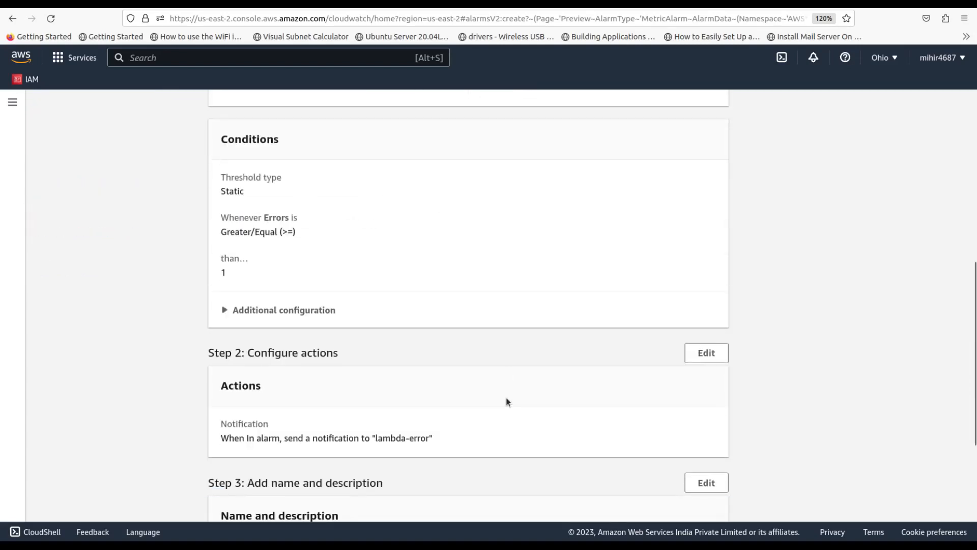
{"action": "scroll", "coordinate": [506, 399], "scroll_direction": "down", "scroll_amount": 3}
{"action": "left_click", "coordinate": [692, 504]}
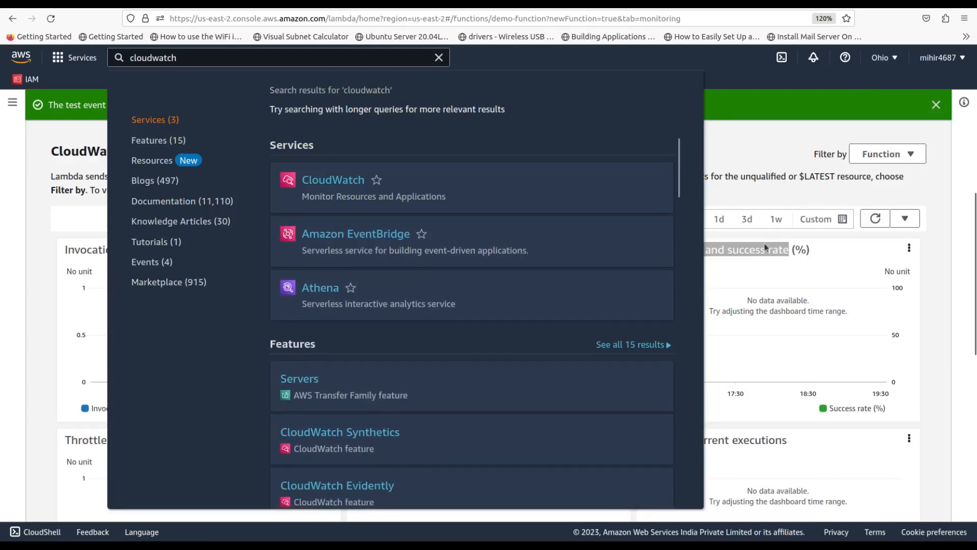
Open index.mjs in demo-function's Code tab, enlarge the font, and delete the S from JSON on line 5
{"action": "left_click", "coordinate": [764, 243]}
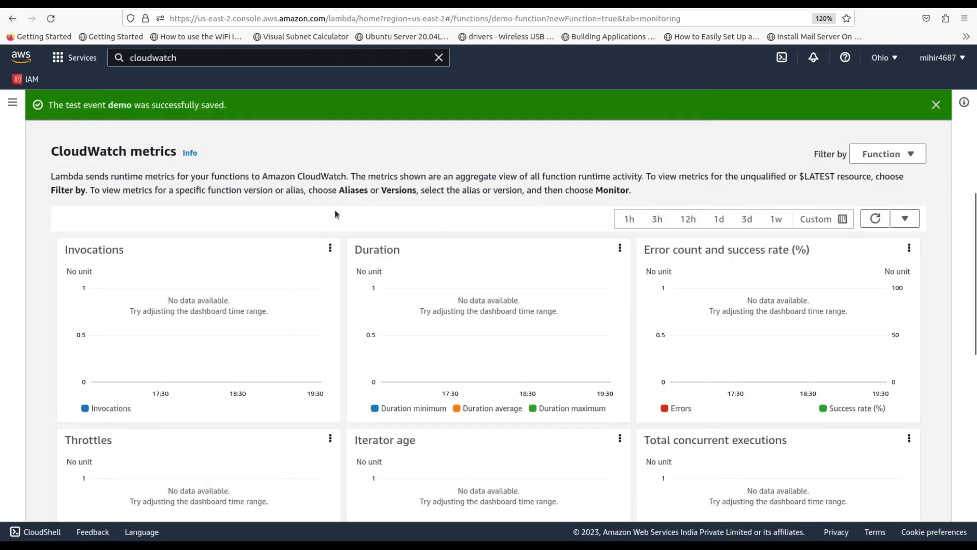
{"action": "scroll", "coordinate": [335, 209], "scroll_direction": "up", "scroll_amount": 4}
{"action": "left_click", "coordinate": [75, 281]}
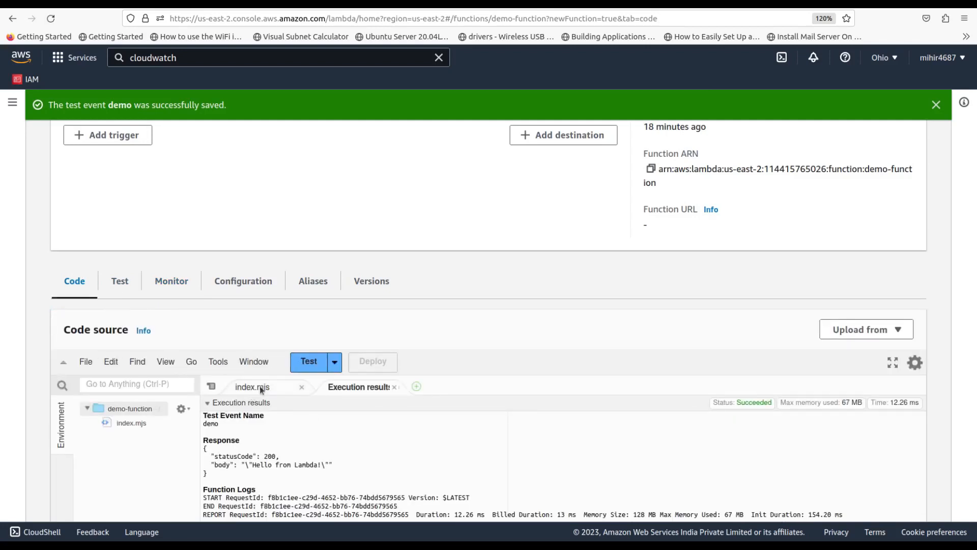
{"action": "left_click", "coordinate": [254, 387]}
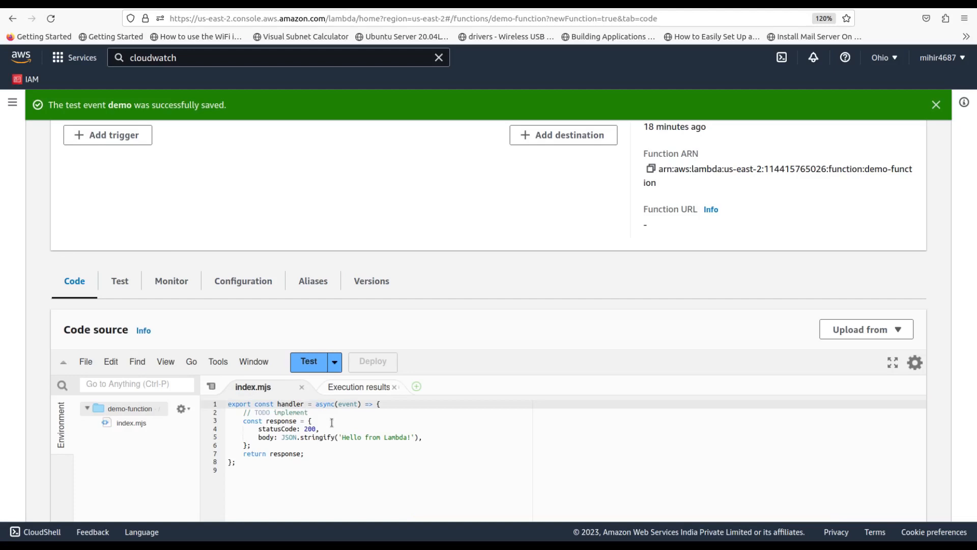
{"action": "scroll", "coordinate": [291, 440], "scroll_direction": "down", "scroll_amount": 3}
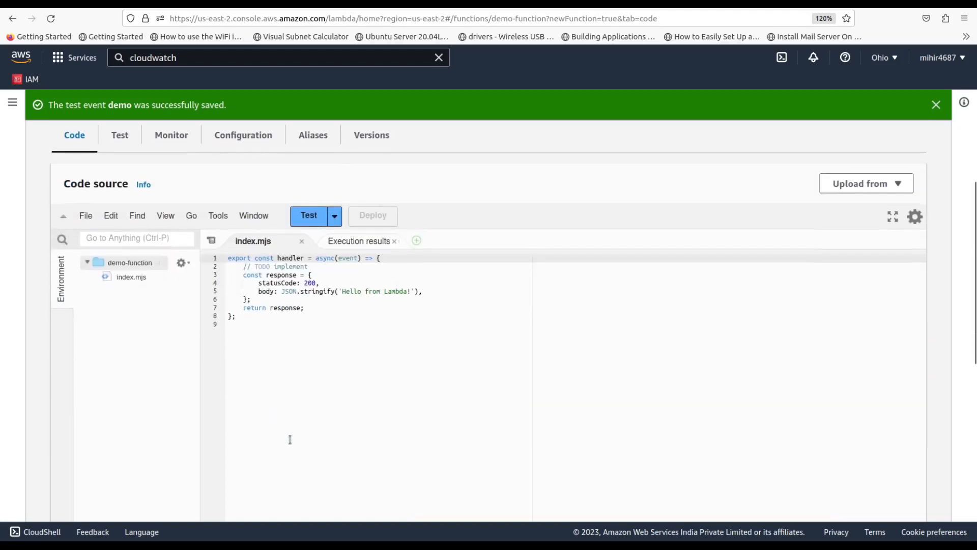
{"action": "key", "text": "ctrl+plus"}
{"action": "key", "text": "ctrl+plus"}
{"action": "key", "text": "ctrl+plus"}
{"action": "key", "text": "ctrl+plus"}
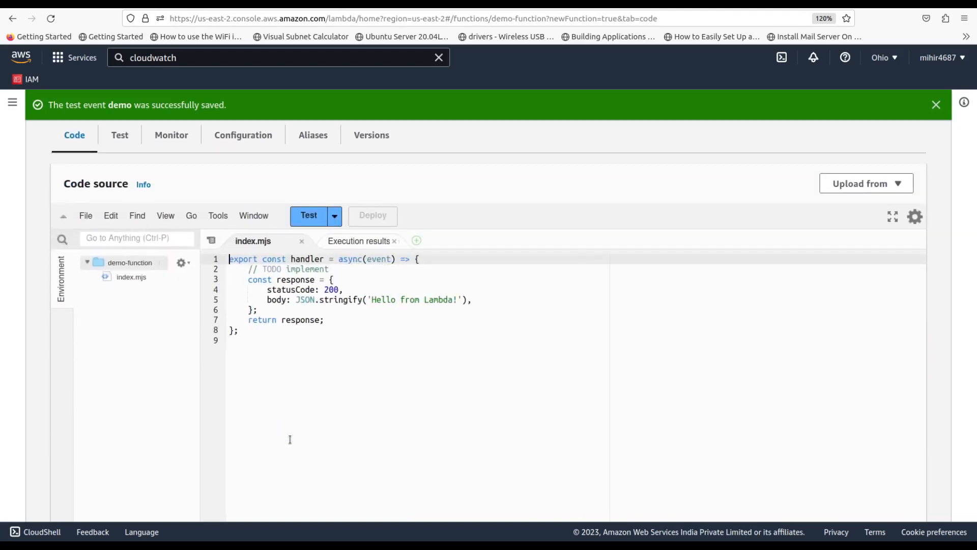
{"action": "key", "text": "ctrl+plus"}
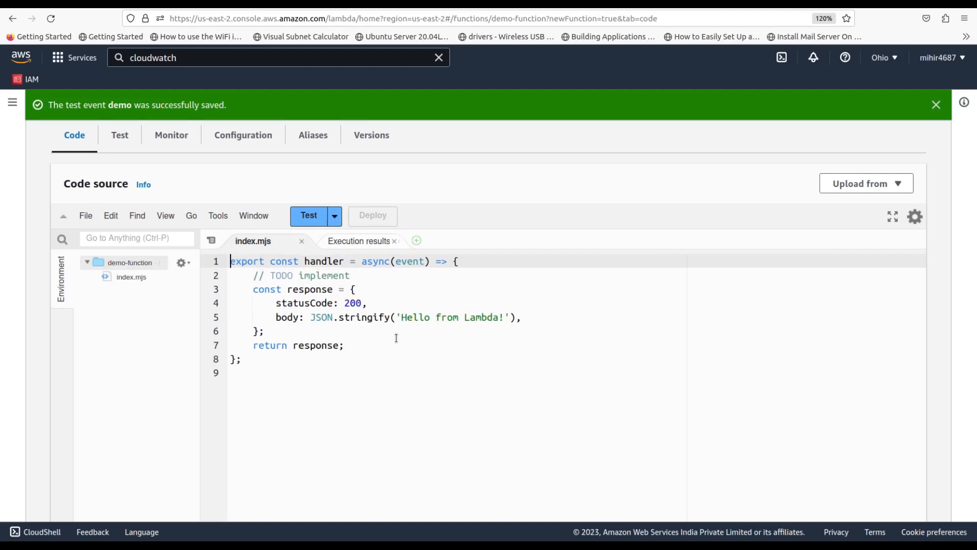
{"action": "left_click", "coordinate": [315, 316]}
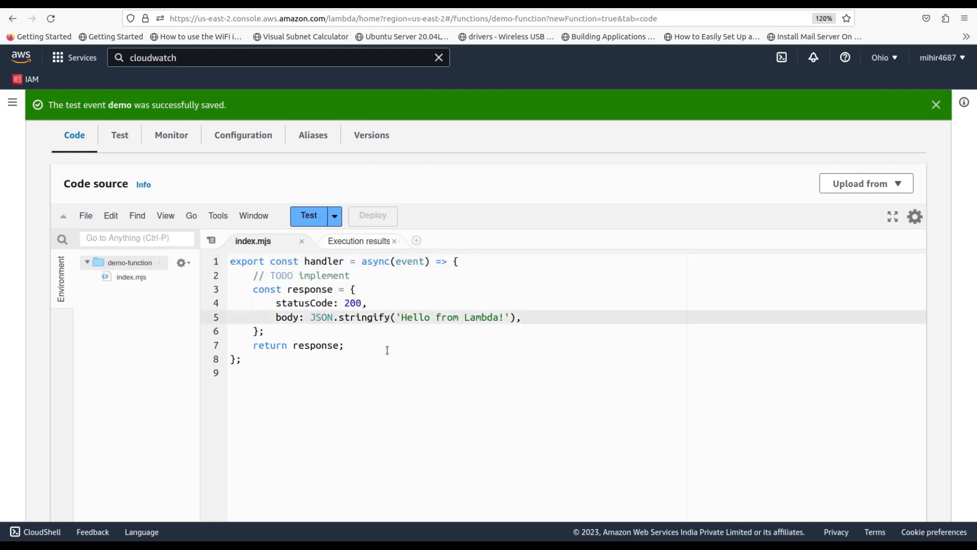
{"action": "key", "text": "Delete"}
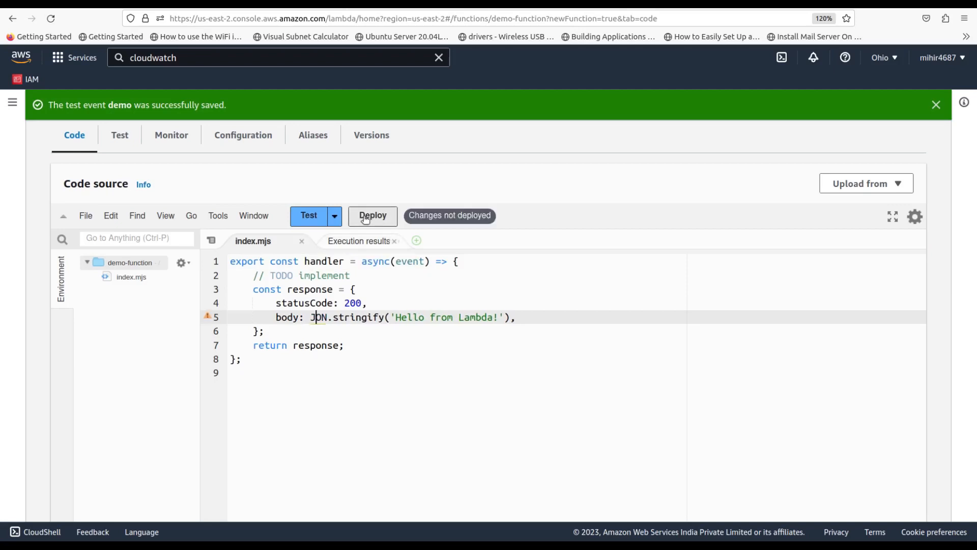
Deploy the broken code, run a test, and confirm the ReferenceError from the misspelled JON
{"action": "left_click", "coordinate": [364, 217]}
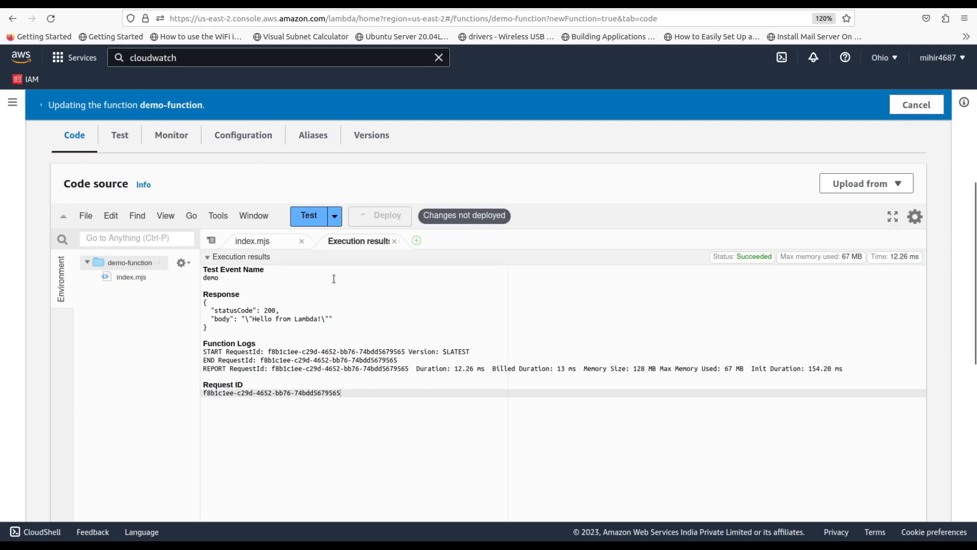
{"action": "left_click", "coordinate": [309, 216]}
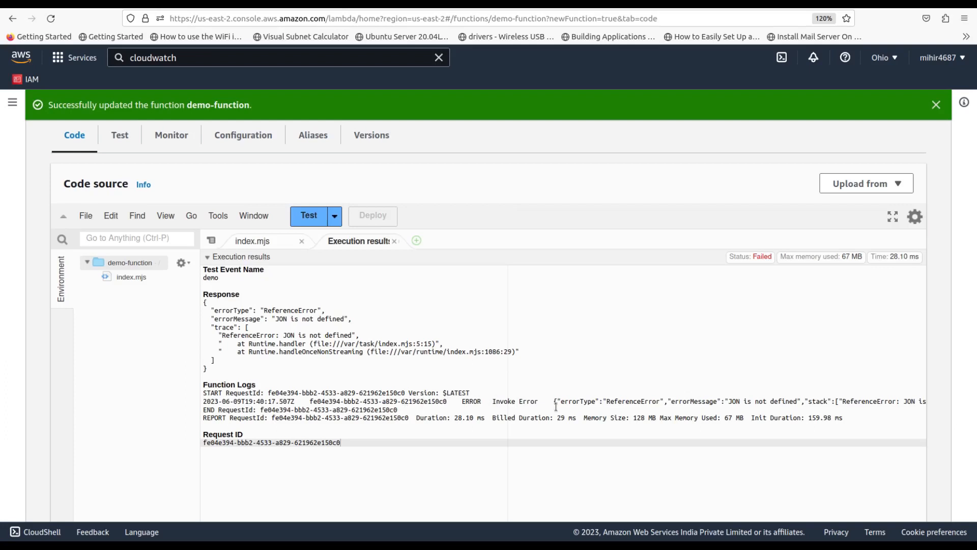
{"action": "left_click_drag", "start_coordinate": [462, 402], "coordinate": [797, 401]}
{"action": "left_click", "coordinate": [752, 403]}
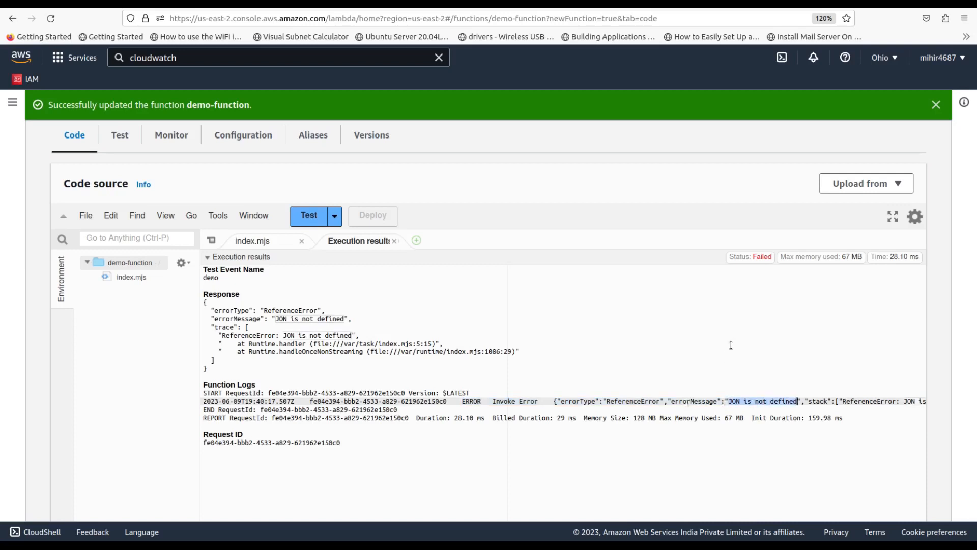
{"action": "left_click", "coordinate": [253, 241]}
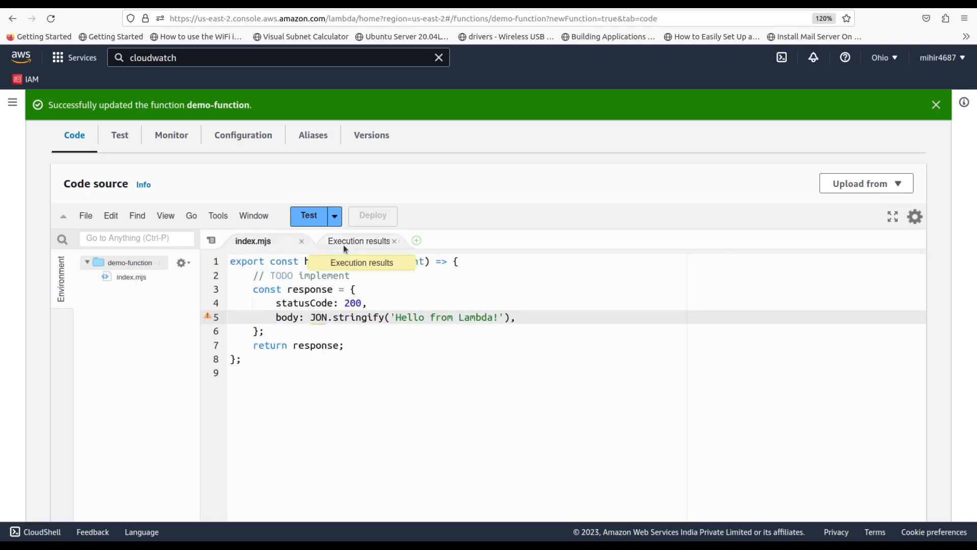
{"action": "left_click", "coordinate": [317, 317]}
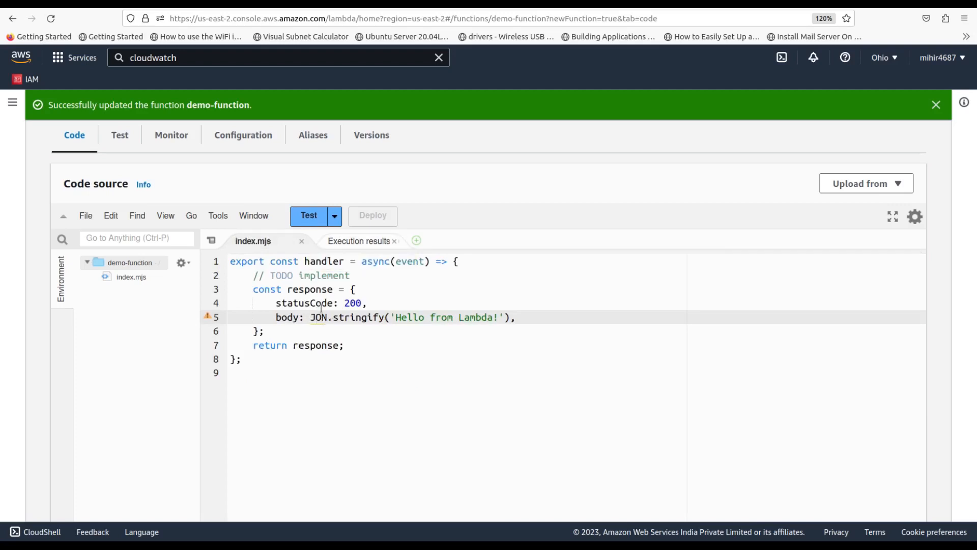
{"action": "left_click", "coordinate": [374, 243]}
{"action": "left_click", "coordinate": [268, 244]}
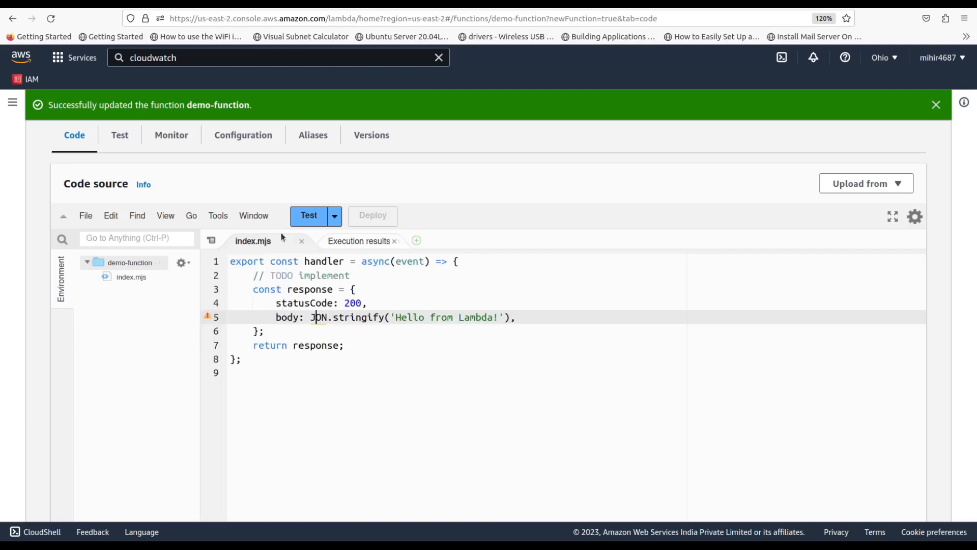
Run the test five more times to generate repeated error invocations
{"action": "left_click", "coordinate": [310, 218]}
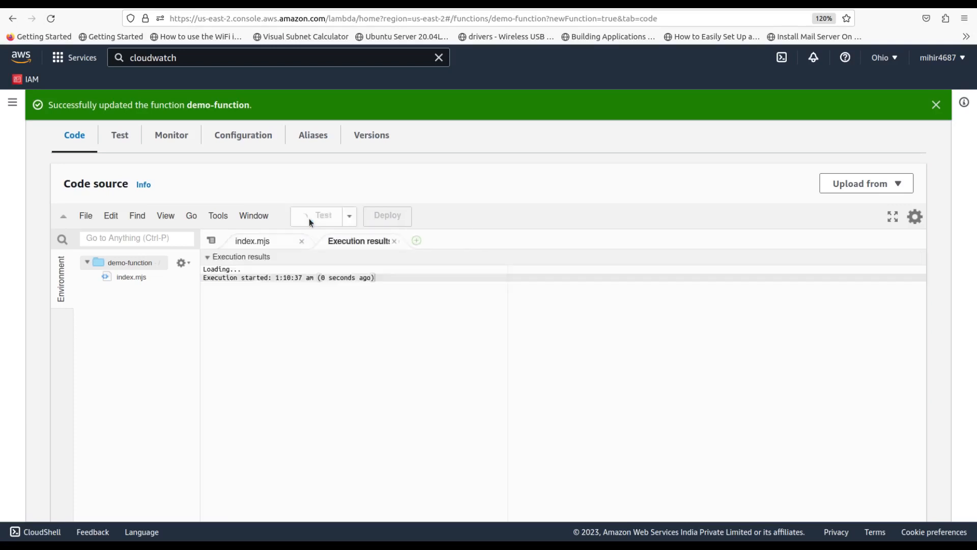
{"action": "left_click", "coordinate": [314, 218]}
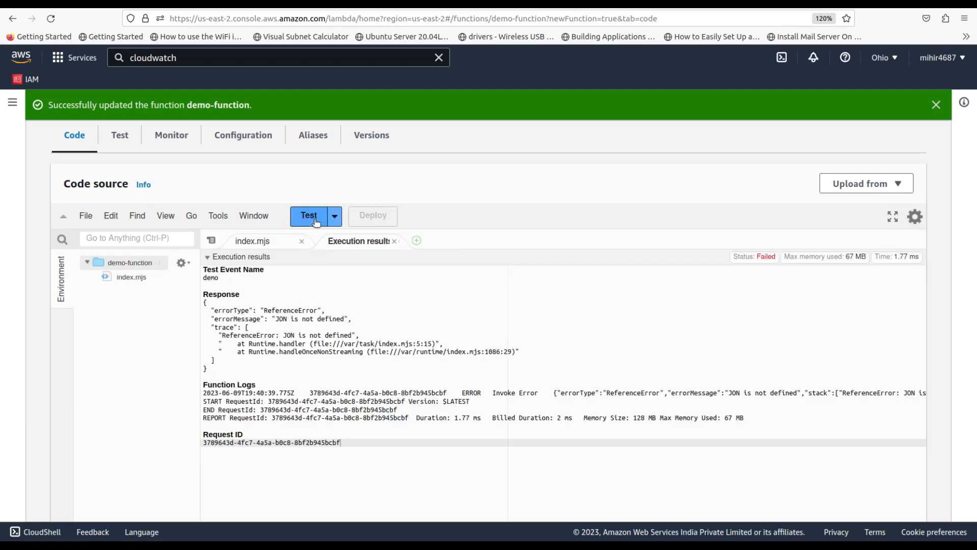
{"action": "left_click", "coordinate": [301, 218]}
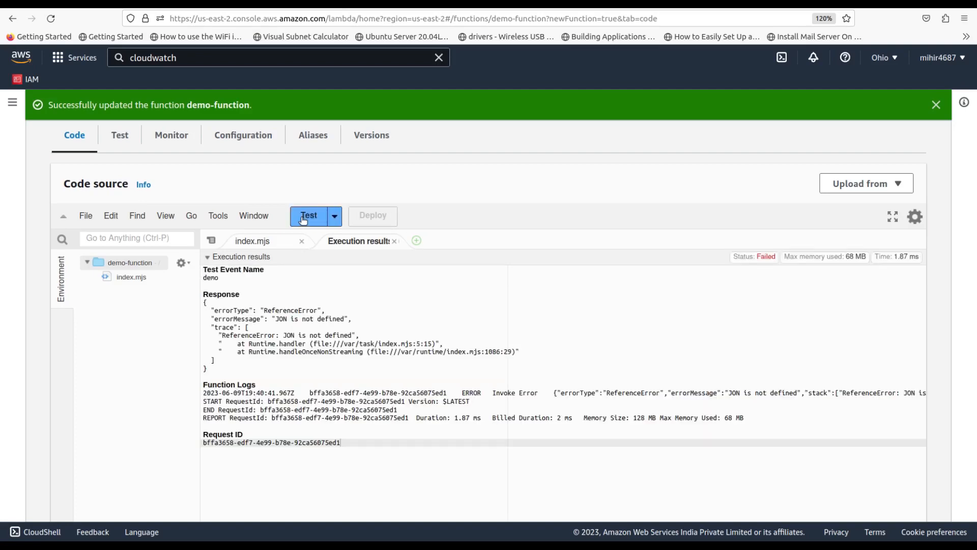
{"action": "left_click", "coordinate": [302, 218]}
{"action": "left_click", "coordinate": [302, 218]}
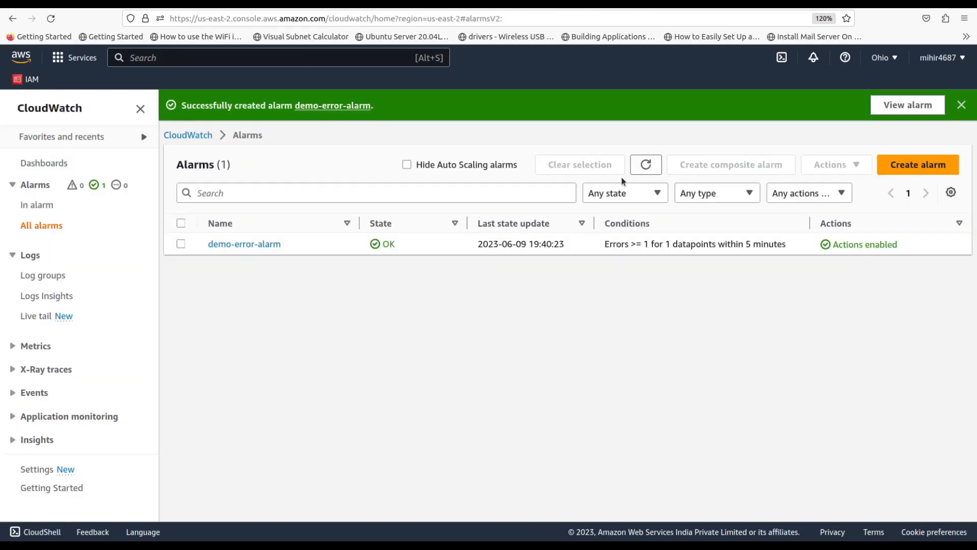
Refresh the alarm list until demo-error-alarm shows In alarm, then open its details page
{"action": "left_click", "coordinate": [645, 169]}
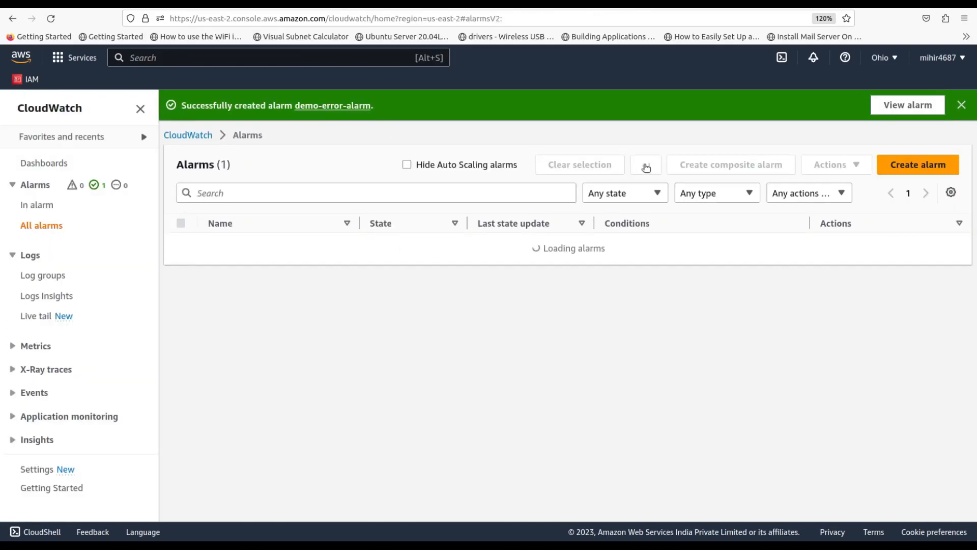
{"action": "left_click", "coordinate": [645, 168]}
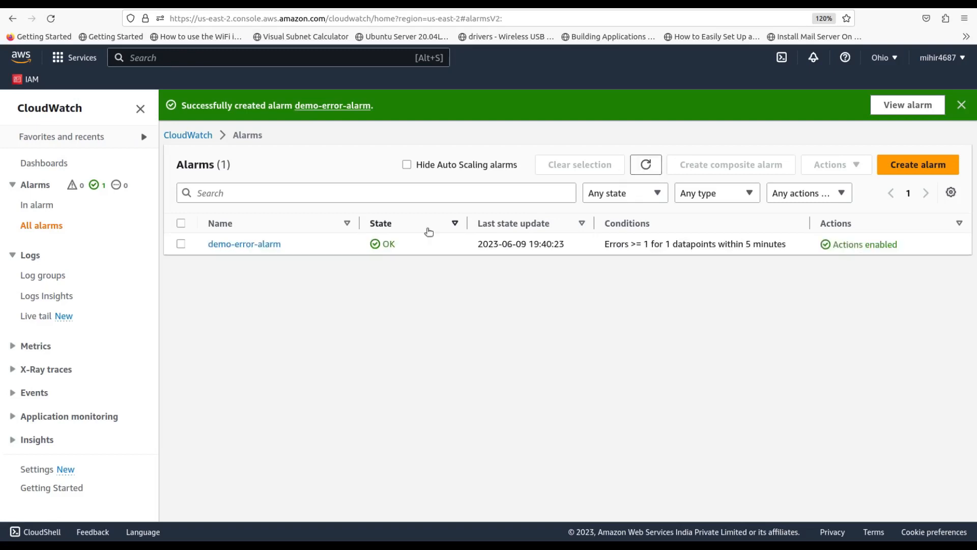
{"action": "left_click", "coordinate": [646, 168]}
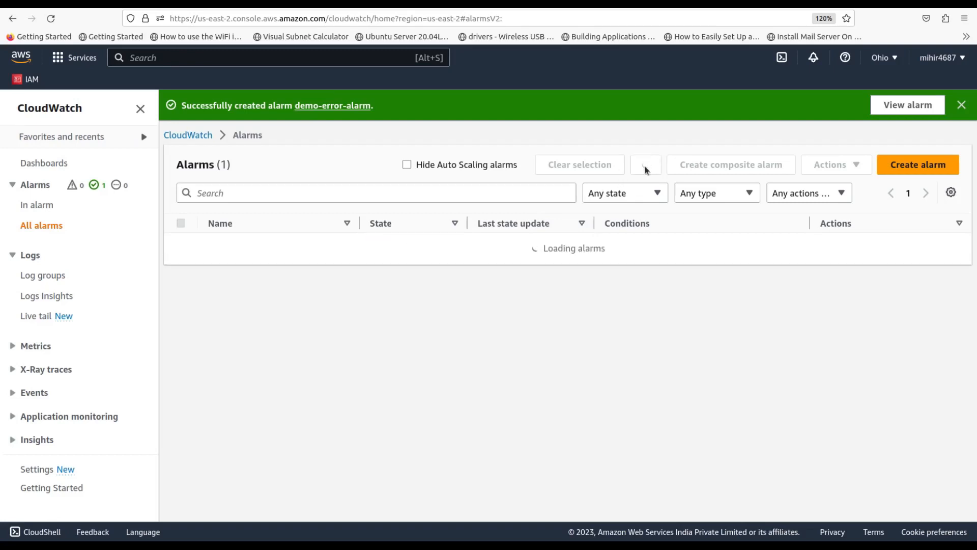
{"action": "left_click", "coordinate": [646, 169]}
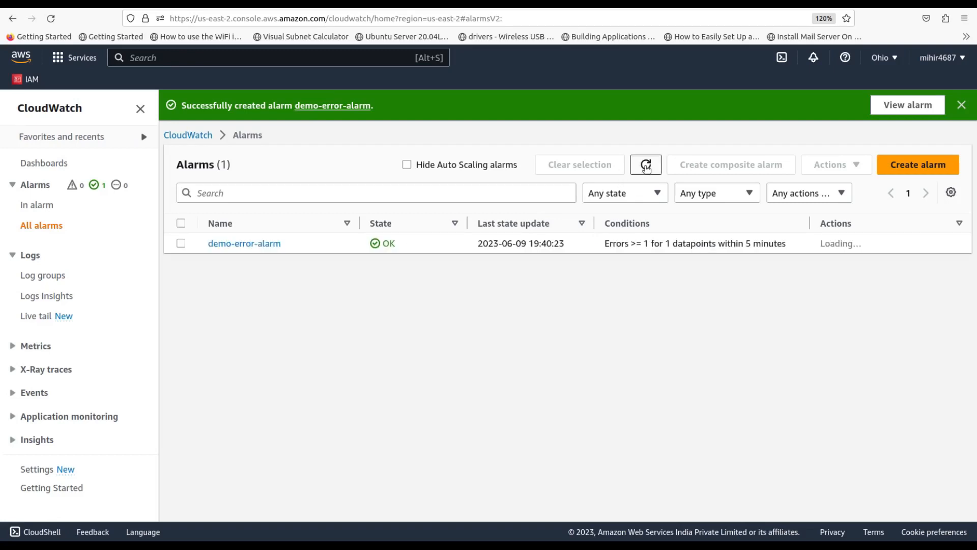
{"action": "left_click", "coordinate": [652, 168]}
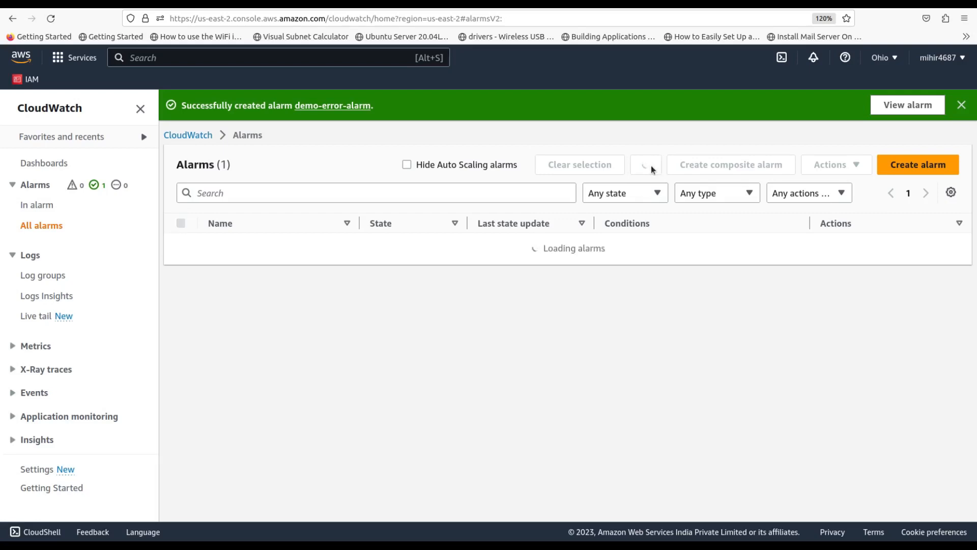
{"action": "left_click", "coordinate": [652, 167]}
{"action": "left_click", "coordinate": [652, 168]}
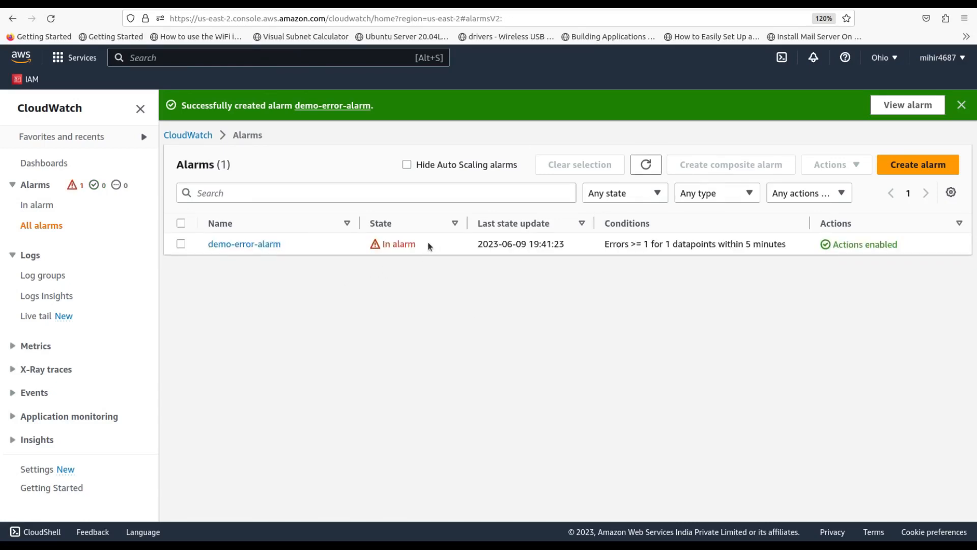
{"action": "left_click_drag", "start_coordinate": [429, 246], "coordinate": [384, 250]}
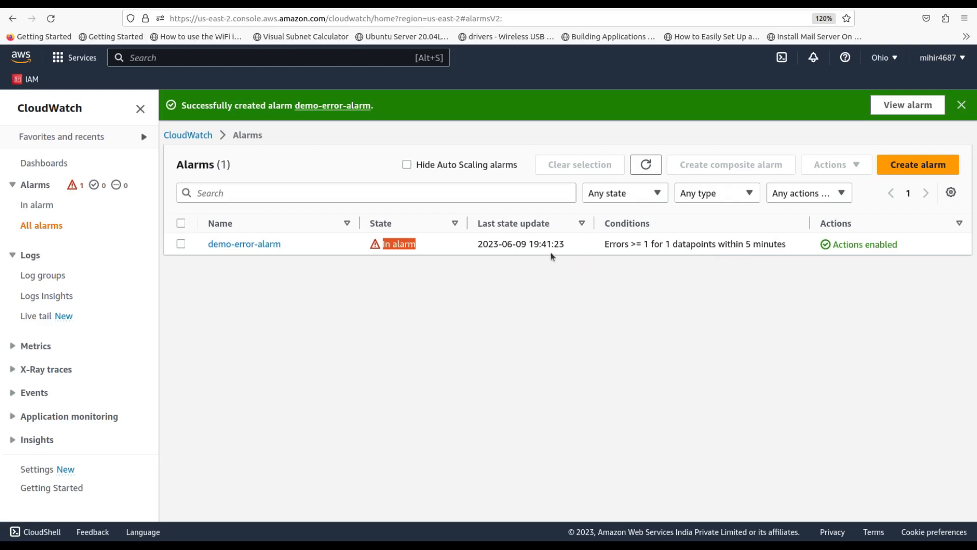
{"action": "left_click", "coordinate": [181, 244]}
{"action": "left_click", "coordinate": [233, 248]}
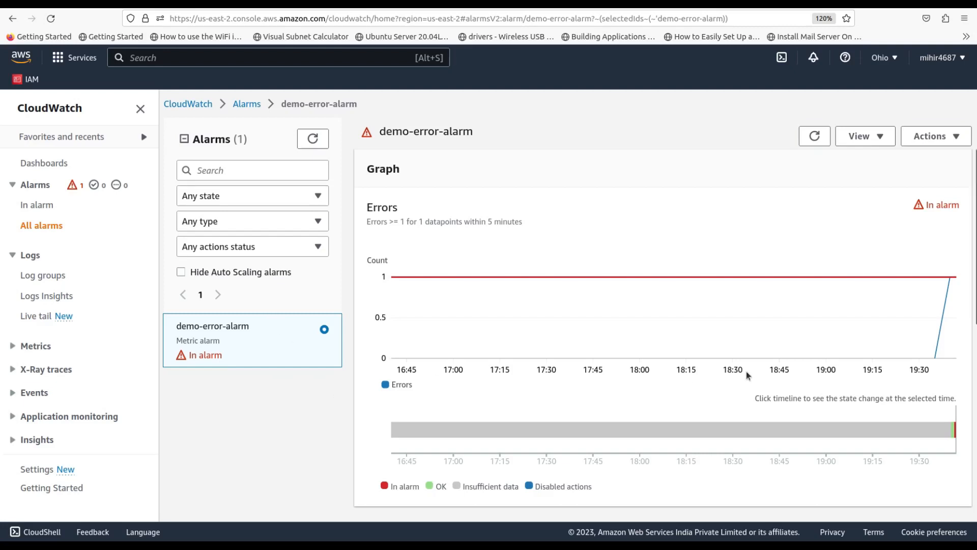
Review the History tab entries: creation, Insufficient data to OK, OK to In alarm, and the lambda-error notification
{"action": "scroll", "coordinate": [746, 374], "scroll_direction": "down", "scroll_amount": 5}
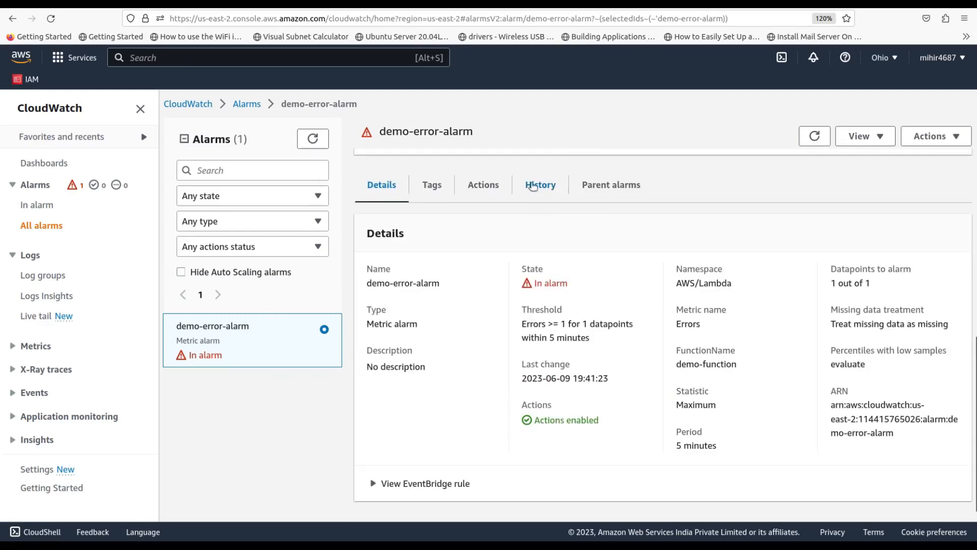
{"action": "left_click", "coordinate": [535, 186]}
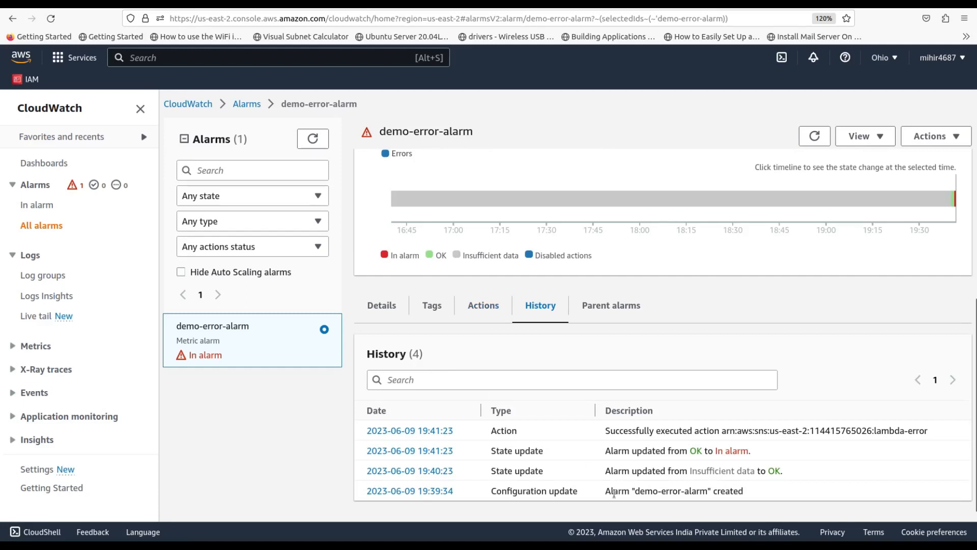
{"action": "left_click_drag", "start_coordinate": [605, 491], "coordinate": [714, 490]}
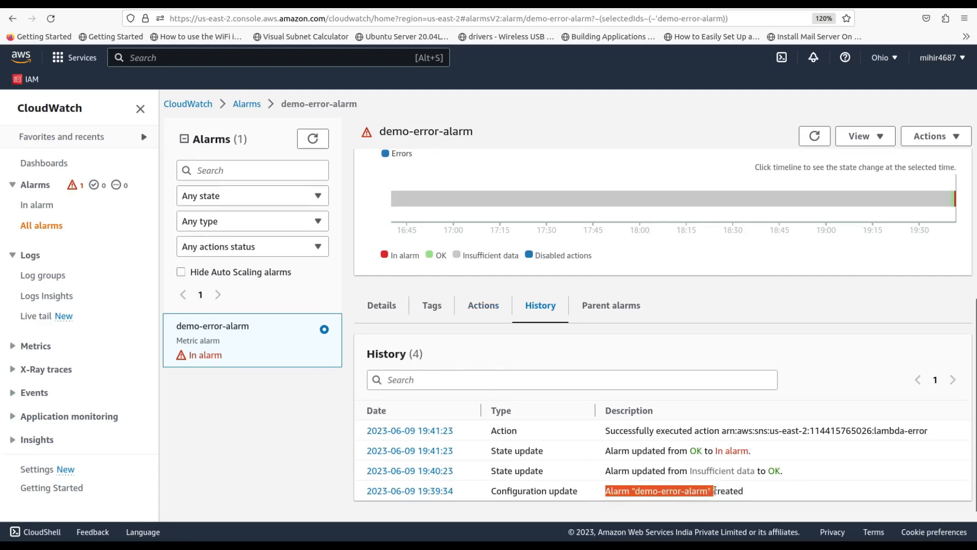
{"action": "left_click_drag", "start_coordinate": [607, 470], "coordinate": [784, 472]}
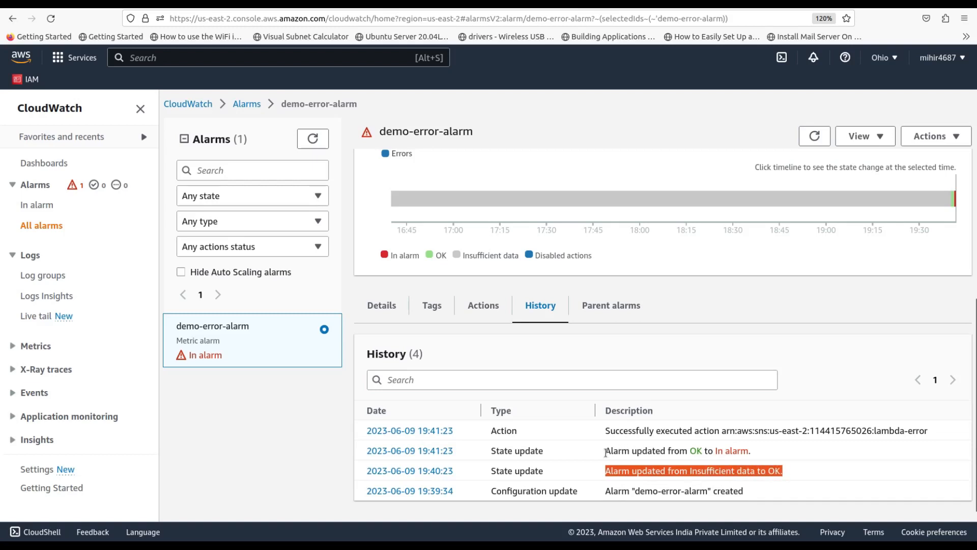
{"action": "left_click_drag", "start_coordinate": [606, 453], "coordinate": [632, 452]}
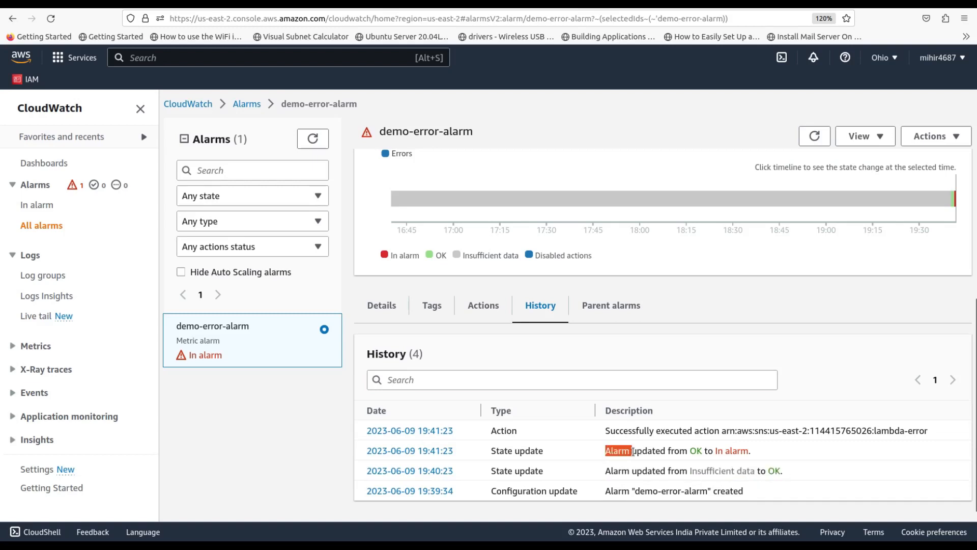
{"action": "left_click", "coordinate": [603, 455]}
{"action": "left_click_drag", "start_coordinate": [604, 455], "coordinate": [648, 452]}
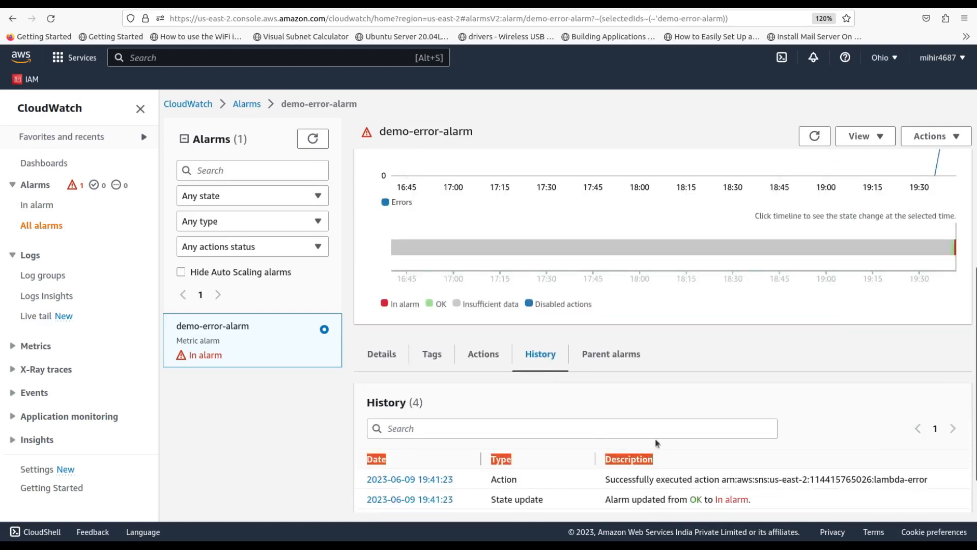
{"action": "scroll", "coordinate": [678, 447], "scroll_direction": "down", "scroll_amount": 2}
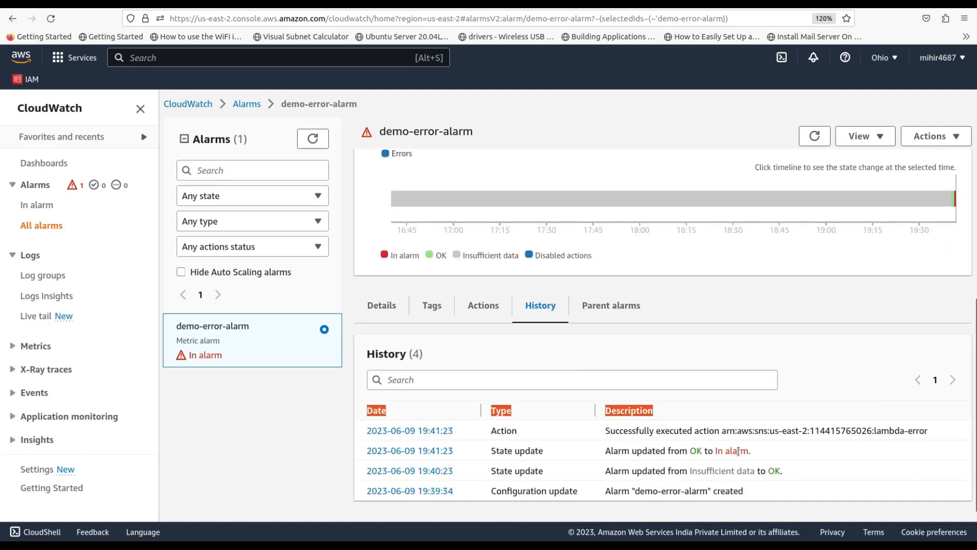
{"action": "left_click", "coordinate": [764, 455]}
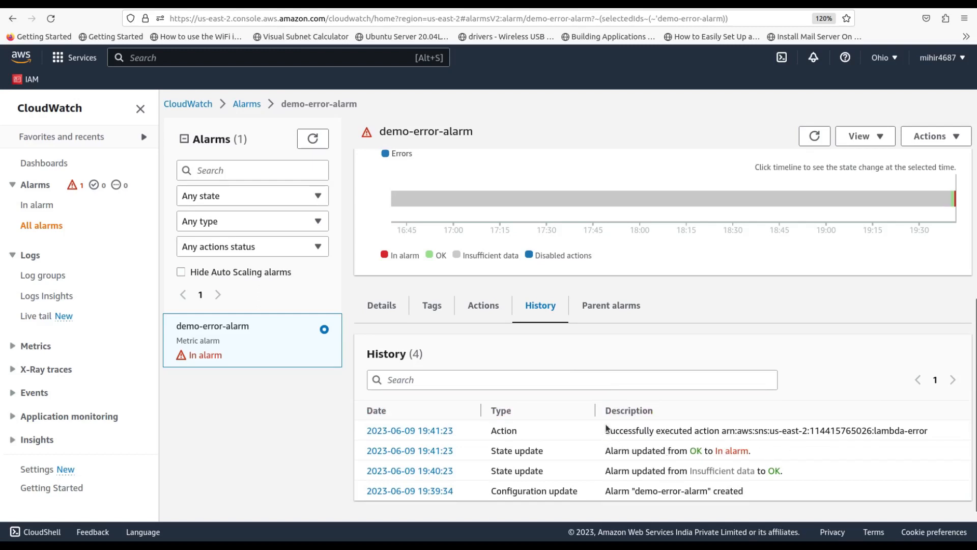
{"action": "left_click_drag", "start_coordinate": [605, 429], "coordinate": [926, 433]}
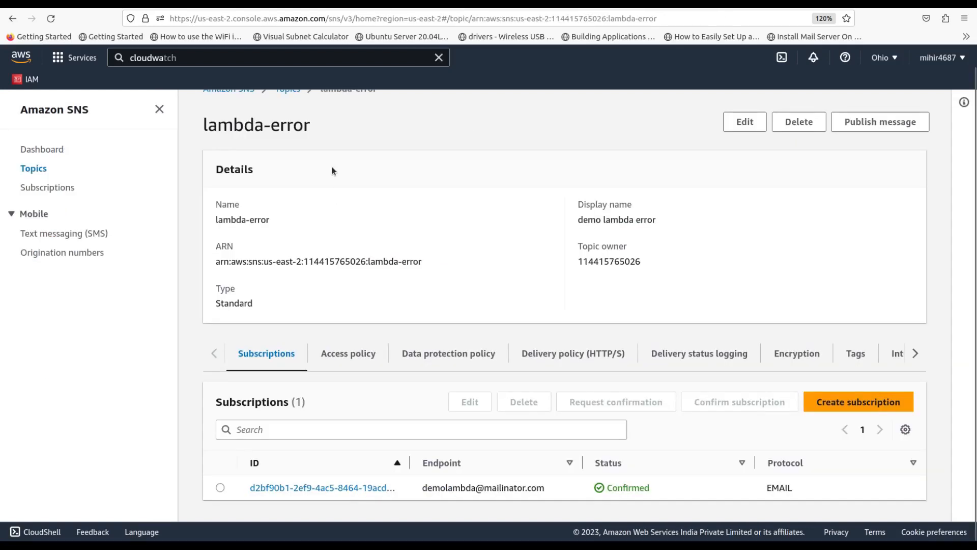
Review the lambda-error topic name and its subscribed email endpoint, then switch to the Mailinator tab
{"action": "left_click_drag", "start_coordinate": [312, 130], "coordinate": [222, 132]}
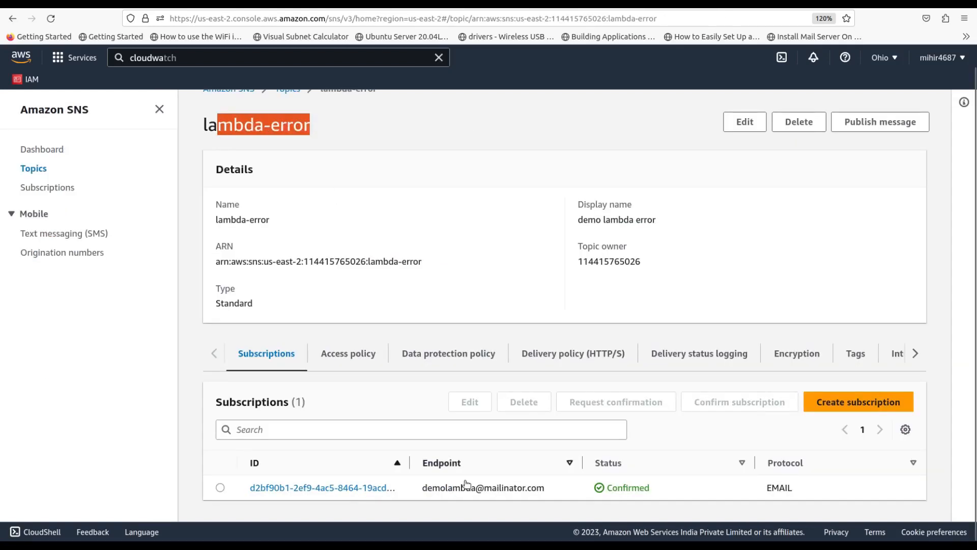
{"action": "left_click_drag", "start_coordinate": [422, 484], "coordinate": [542, 491]}
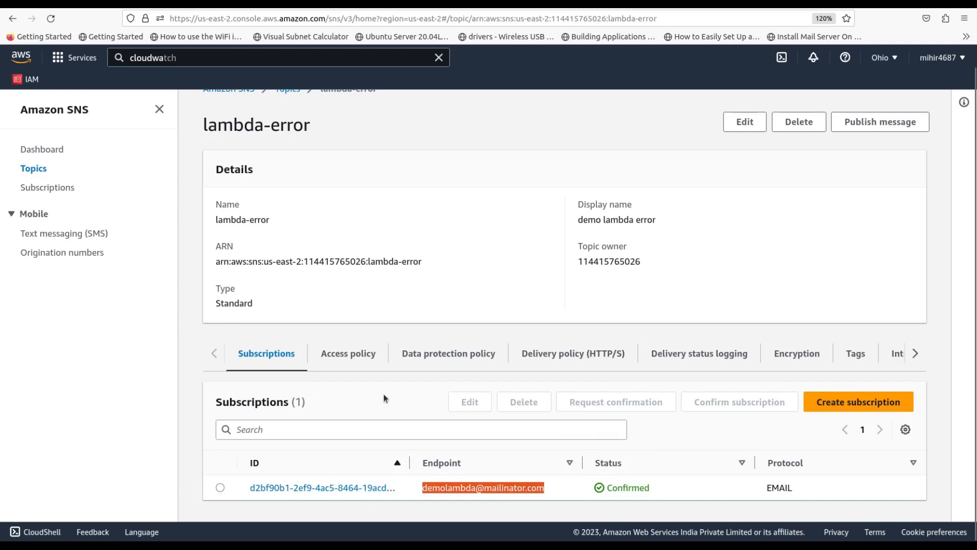
{"action": "left_click_drag", "start_coordinate": [311, 124], "coordinate": [273, 123]}
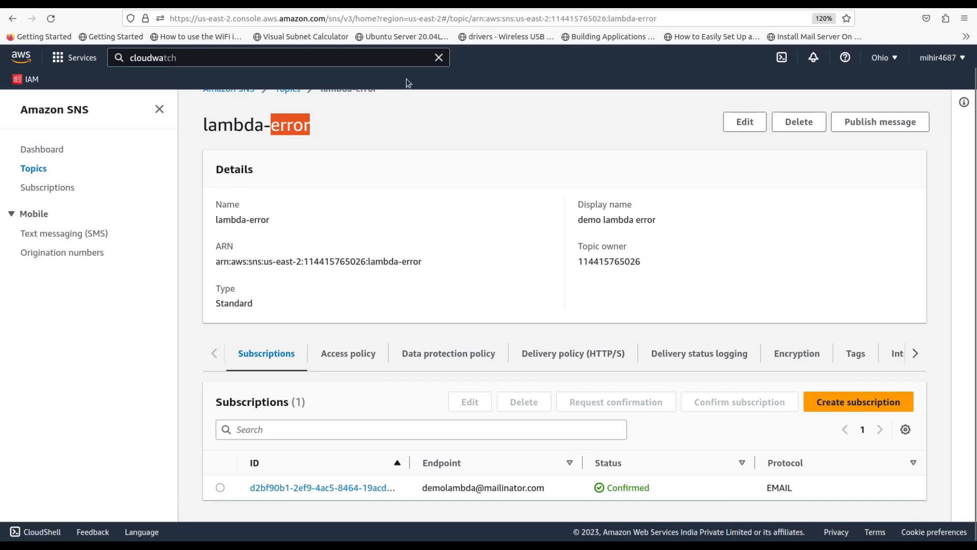
{"action": "left_click", "coordinate": [473, 5]}
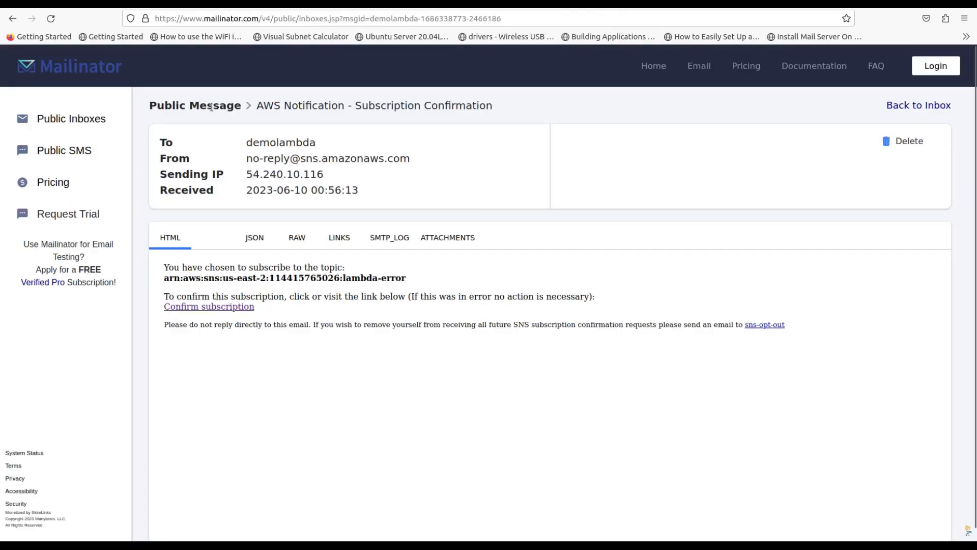
Load the test inbox from Public Inboxes and open the ALARM: "demo-error-alarm" email
{"action": "left_click", "coordinate": [82, 123]}
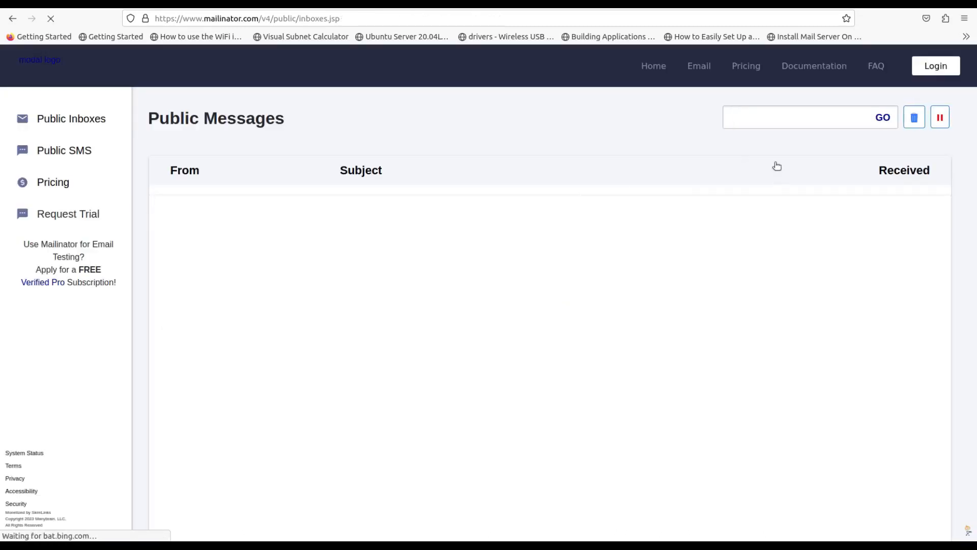
{"action": "left_click", "coordinate": [805, 118]}
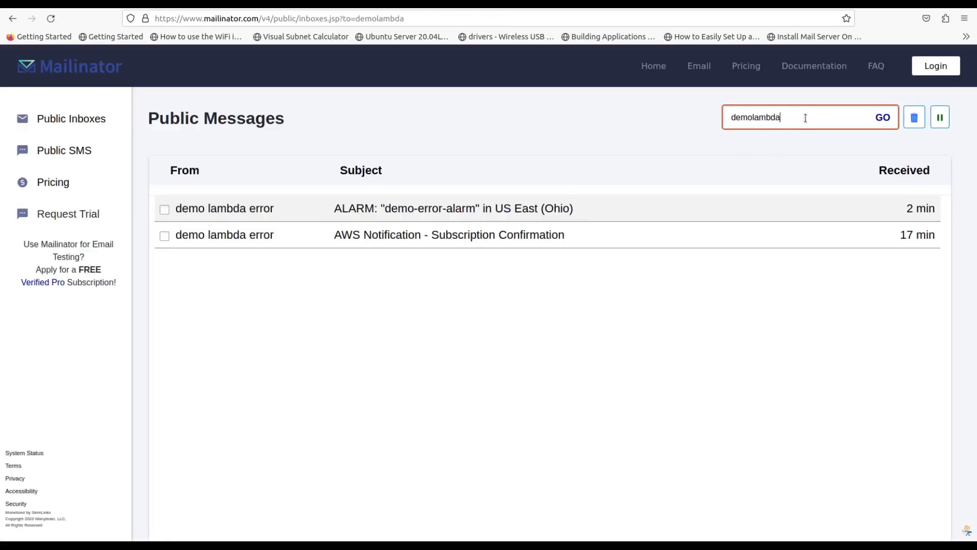
{"action": "key", "text": "Return"}
{"action": "left_click", "coordinate": [404, 209]}
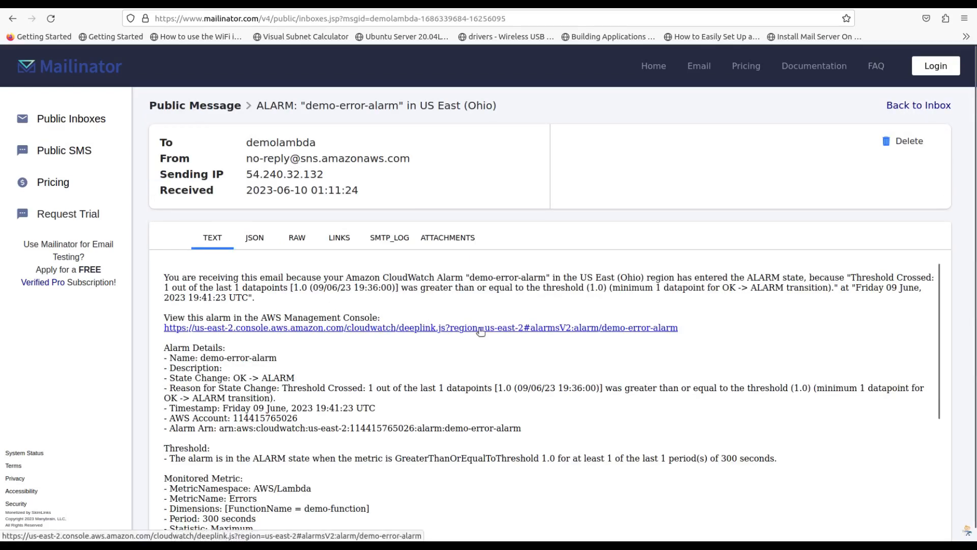
Read through the email's alarm details, including the alarm name, FunctionName dimension and period in seconds
{"action": "scroll", "coordinate": [480, 332], "scroll_direction": "down", "scroll_amount": 3}
{"action": "scroll", "coordinate": [481, 332], "scroll_direction": "down", "scroll_amount": 3}
{"action": "scroll", "coordinate": [480, 331], "scroll_direction": "up", "scroll_amount": 6}
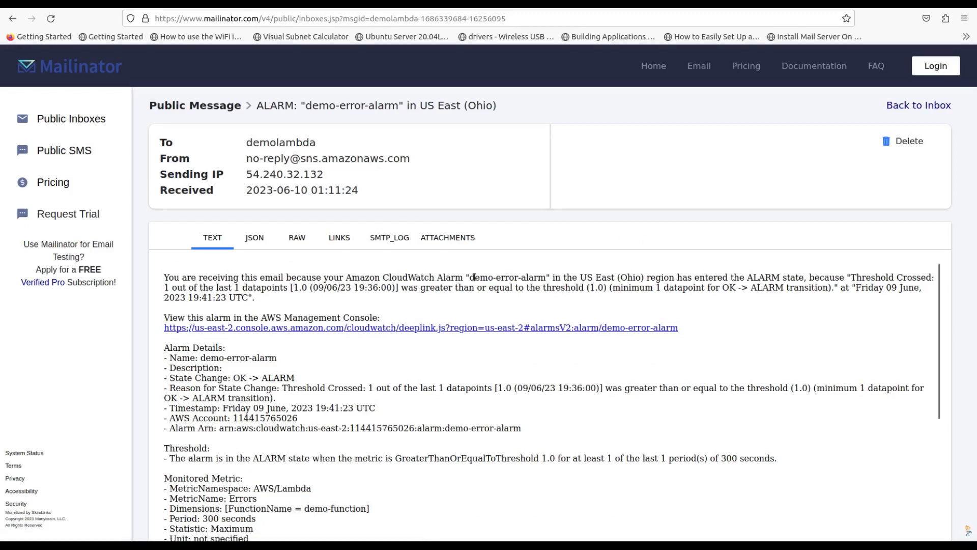
{"action": "left_click_drag", "start_coordinate": [475, 277], "coordinate": [539, 278]}
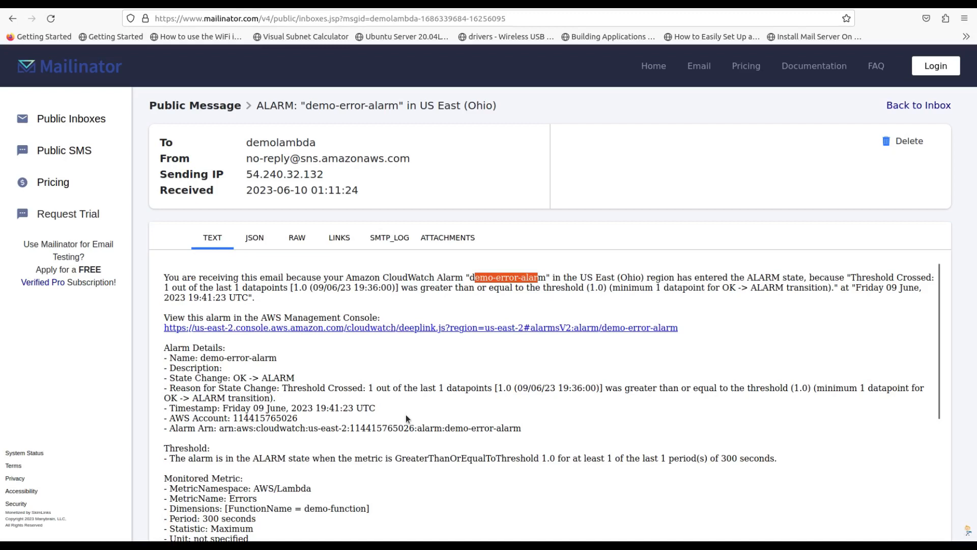
{"action": "scroll", "coordinate": [405, 414], "scroll_direction": "down", "scroll_amount": 4}
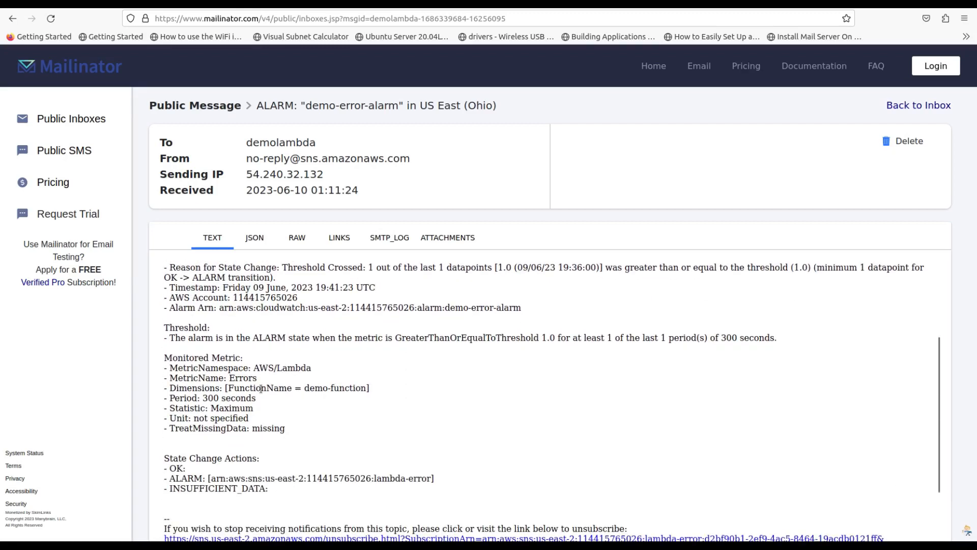
{"action": "double_click", "coordinate": [246, 389]}
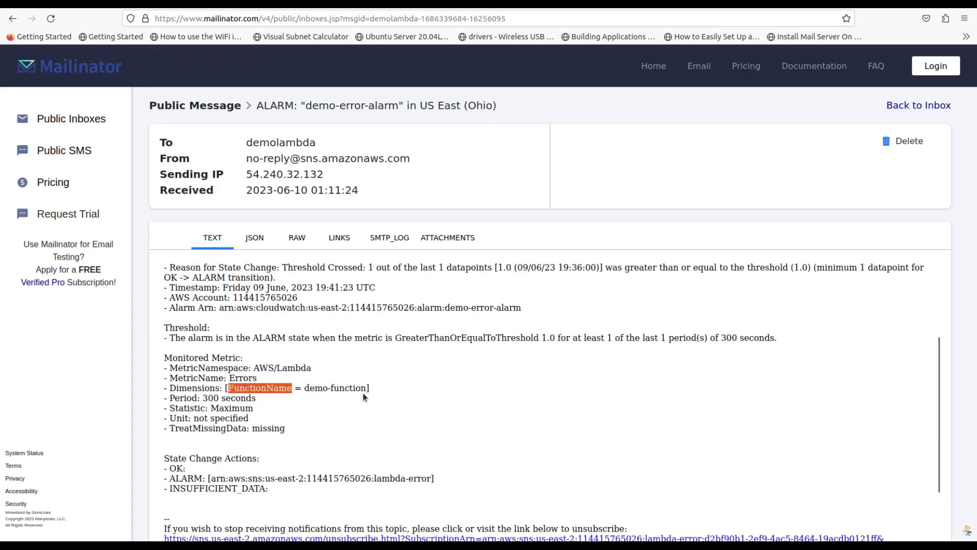
{"action": "double_click", "coordinate": [227, 399]}
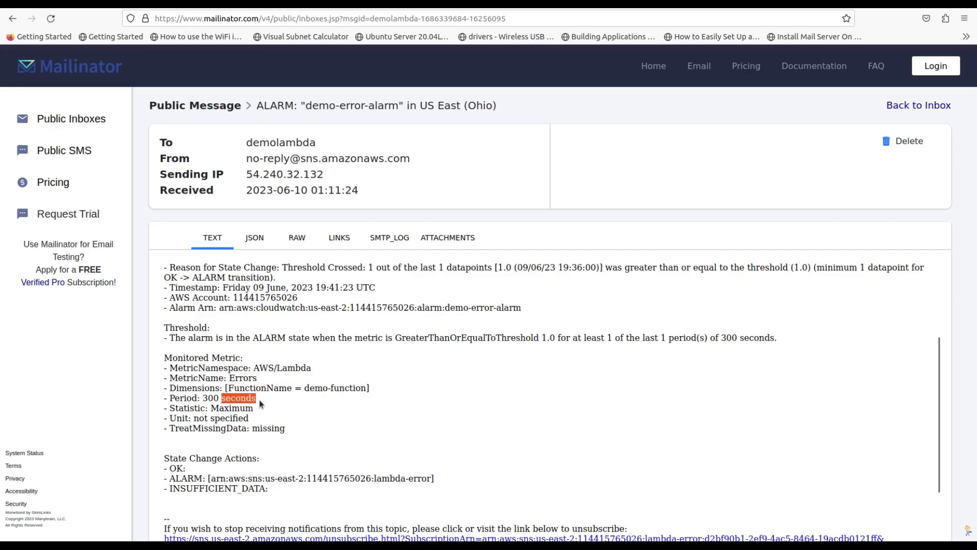
{"action": "scroll", "coordinate": [247, 414], "scroll_direction": "down", "scroll_amount": 3}
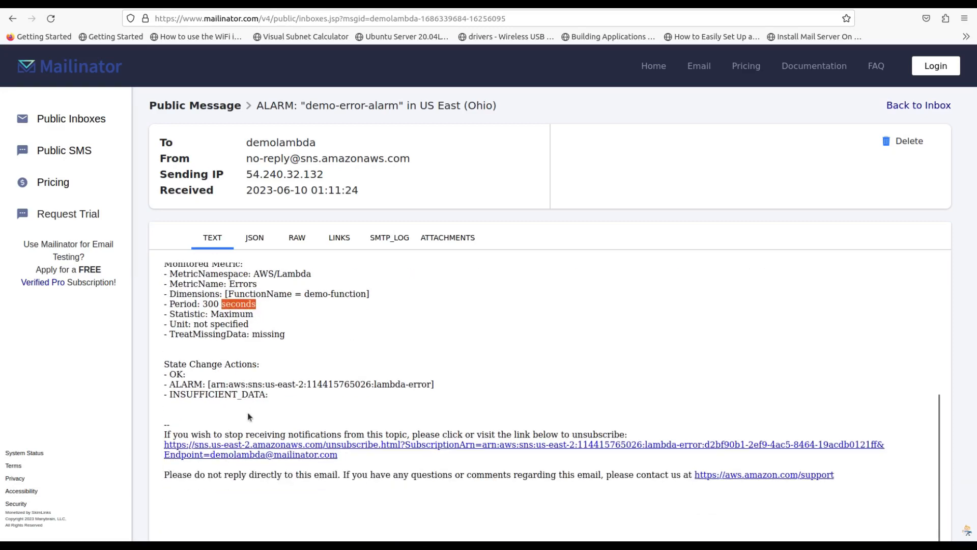
{"action": "scroll", "coordinate": [282, 369], "scroll_direction": "up", "scroll_amount": 5}
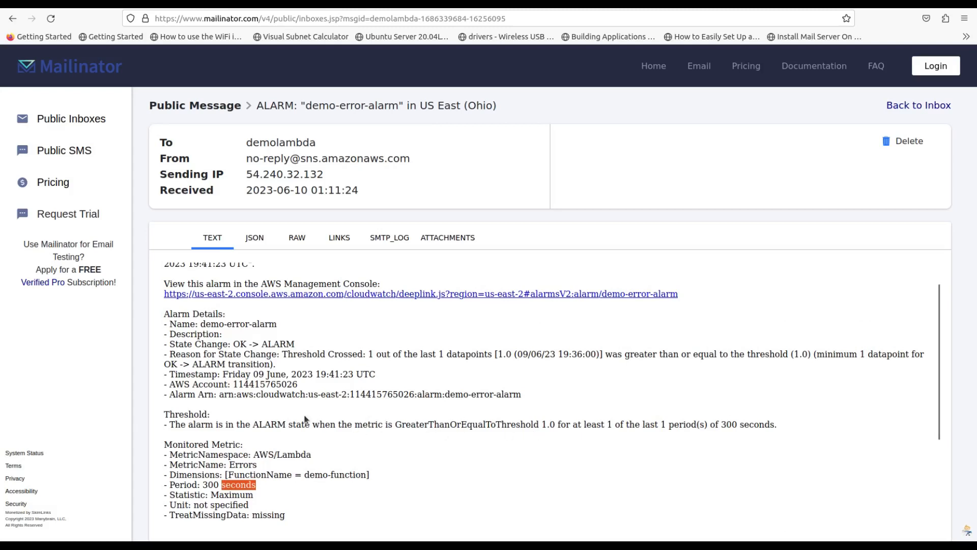
{"action": "scroll", "coordinate": [323, 395], "scroll_direction": "down", "scroll_amount": 2}
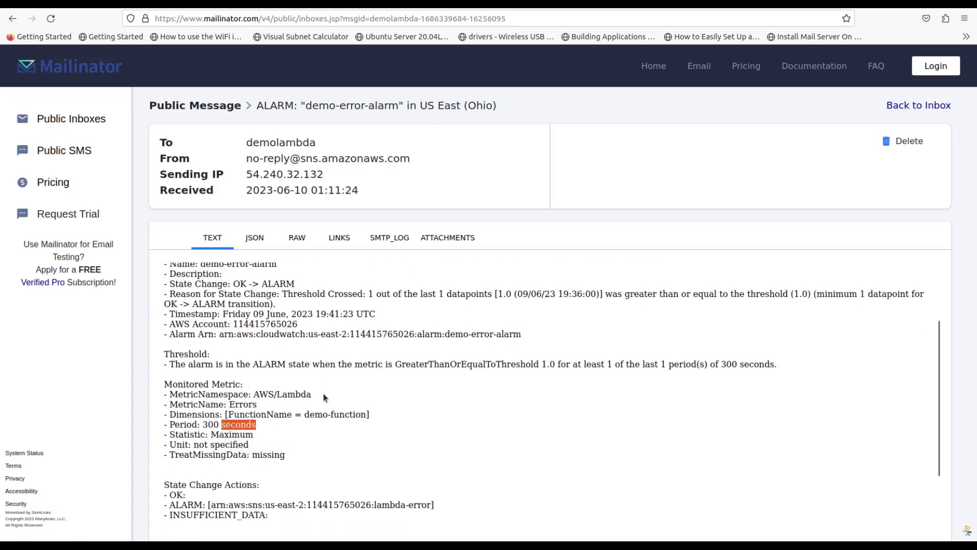
{"action": "scroll", "coordinate": [323, 393], "scroll_direction": "down", "scroll_amount": 4}
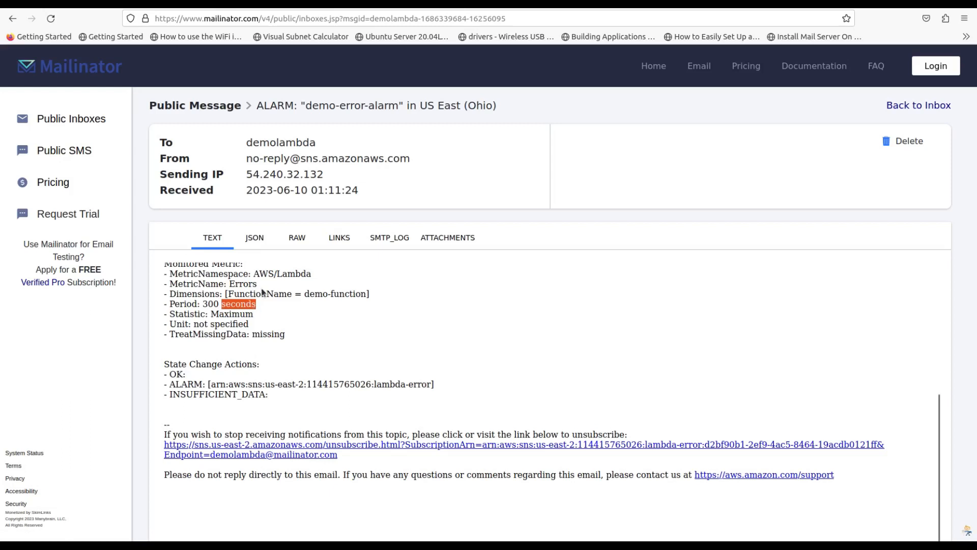
{"action": "scroll", "coordinate": [261, 288], "scroll_direction": "up", "scroll_amount": 2}
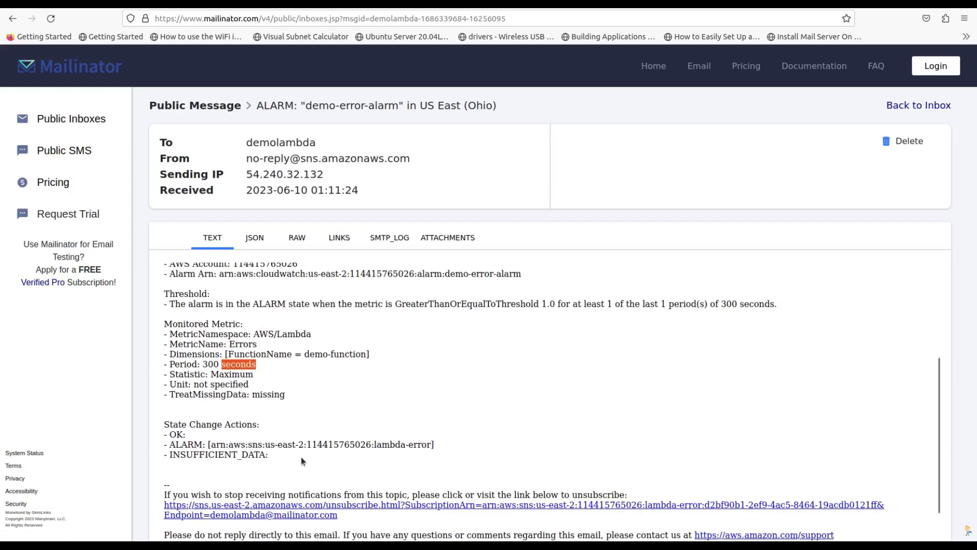
{"action": "scroll", "coordinate": [251, 455], "scroll_direction": "down", "scroll_amount": 2}
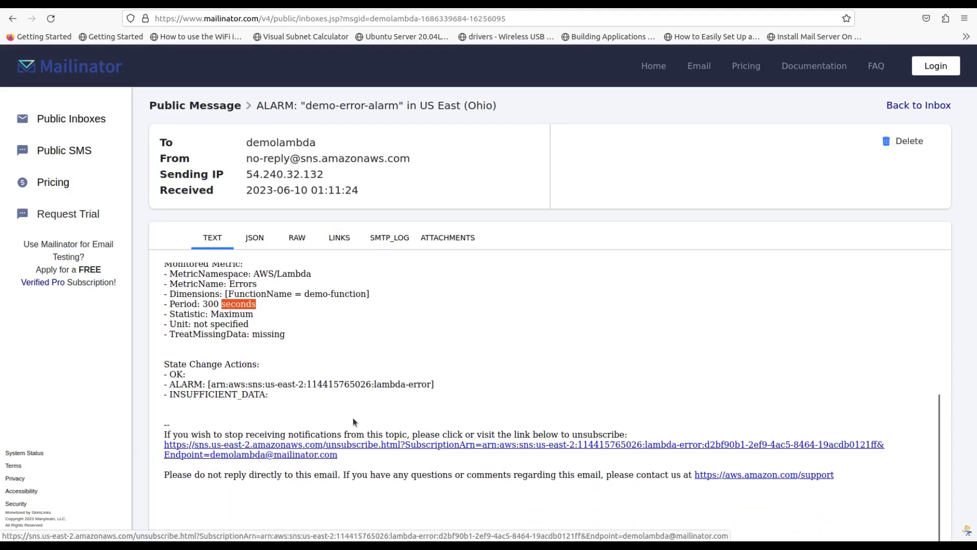
{"action": "scroll", "coordinate": [315, 386], "scroll_direction": "up", "scroll_amount": 6}
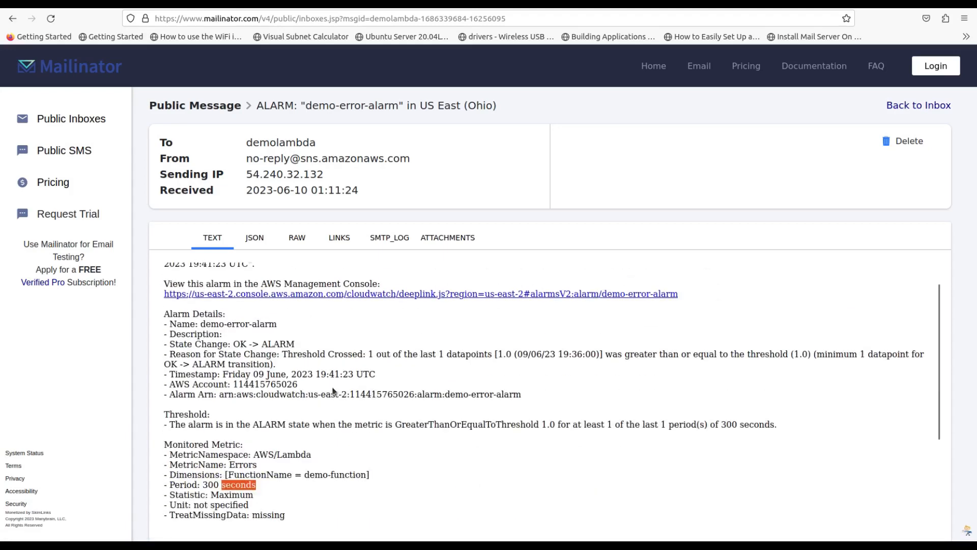